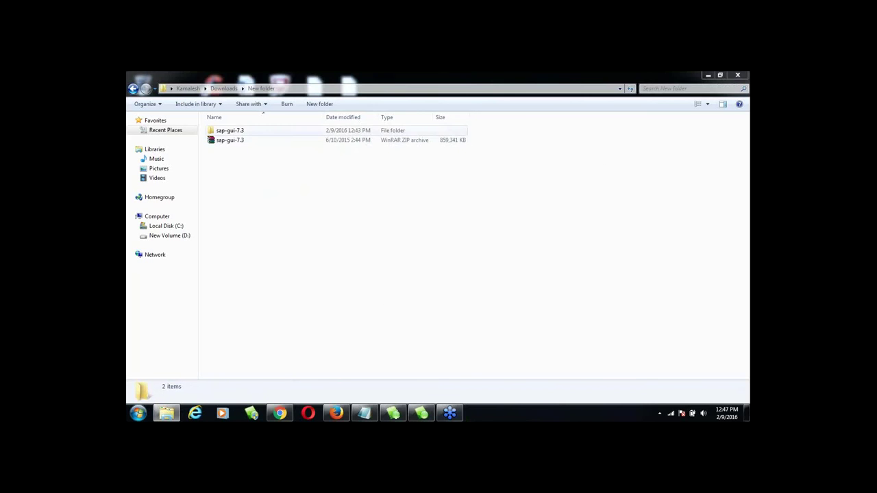
Open the WIN32 folder under sap-gui-7.3, NW_7.0_Presentation_, PRES1, GUI and WINDOWS
{"action": "double_click", "coordinate": [241, 134]}
{"action": "left_click", "coordinate": [249, 135]}
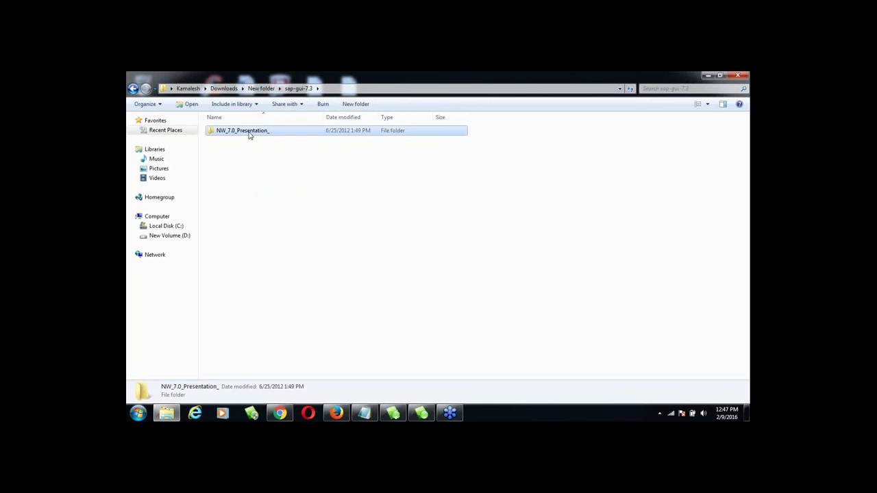
{"action": "double_click", "coordinate": [249, 134]}
{"action": "double_click", "coordinate": [264, 131]}
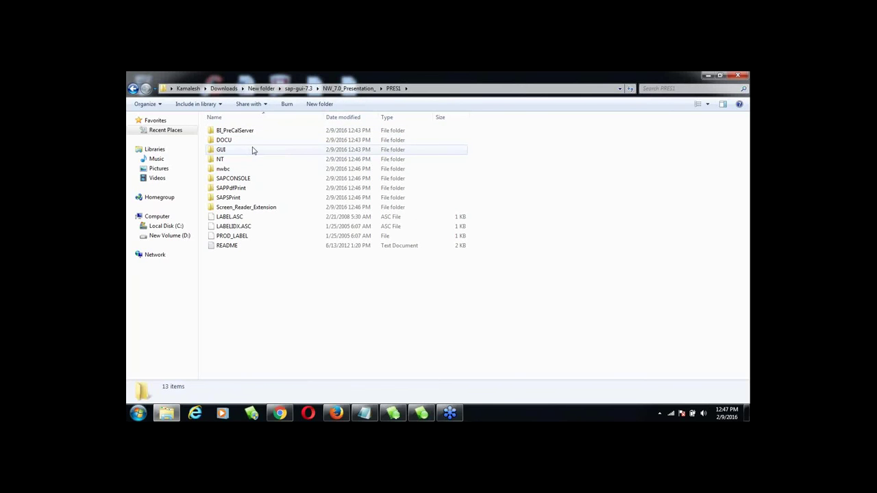
{"action": "double_click", "coordinate": [252, 149]}
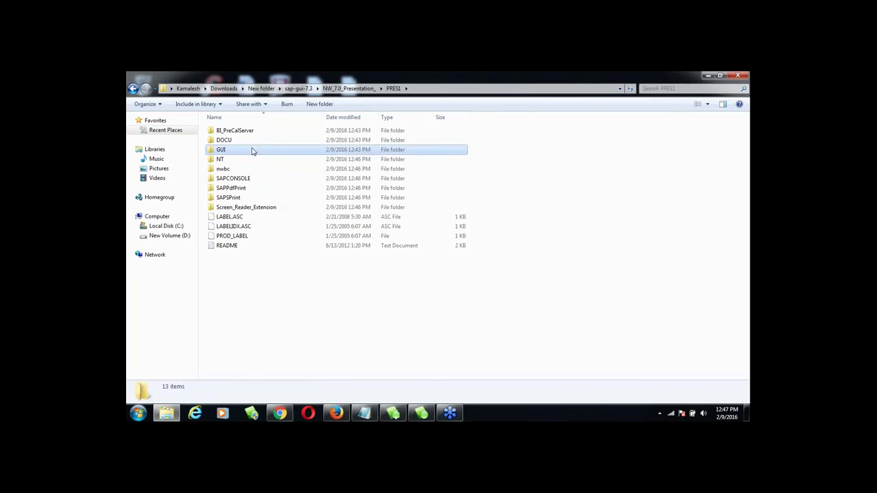
{"action": "double_click", "coordinate": [288, 133]}
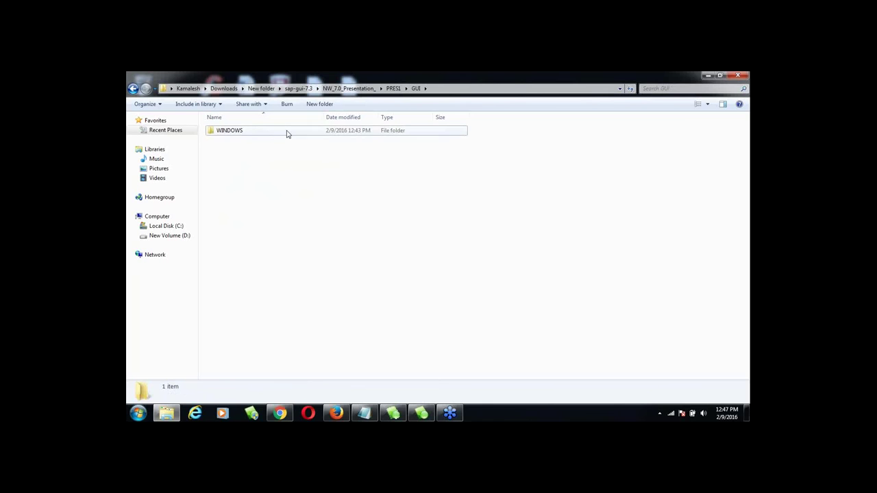
{"action": "left_click", "coordinate": [290, 134]}
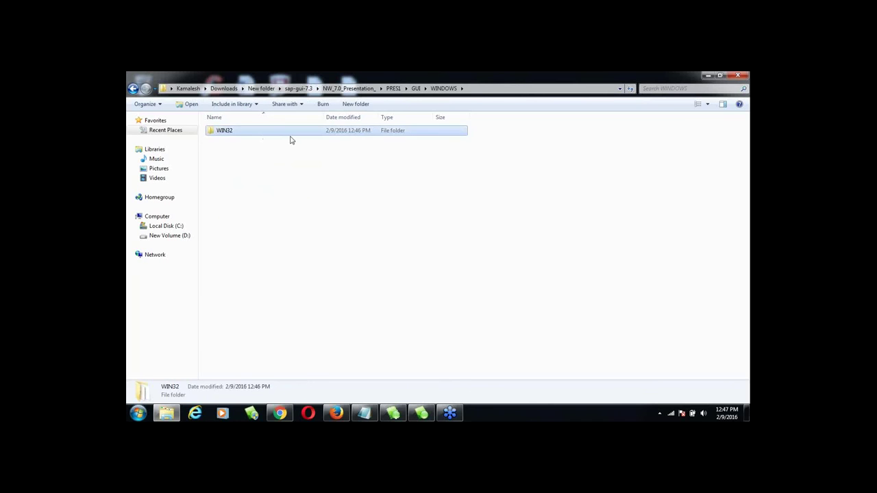
{"action": "double_click", "coordinate": [289, 136]}
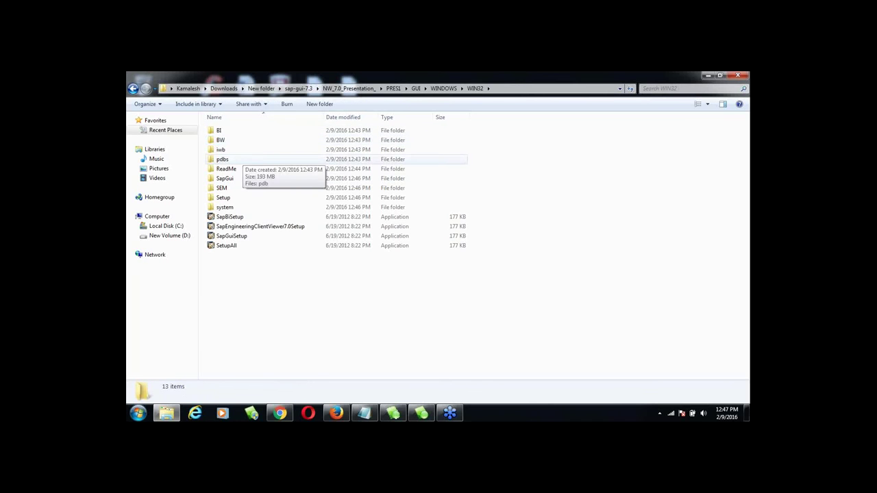
Launch SapGuiSetup from the WIN32 folder and continue past the installer's welcome page
{"action": "left_click", "coordinate": [239, 238]}
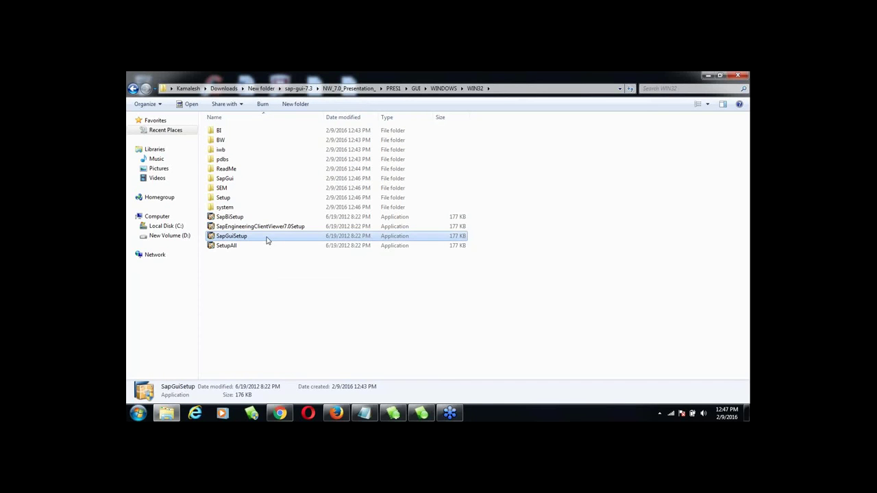
{"action": "double_click", "coordinate": [267, 240]}
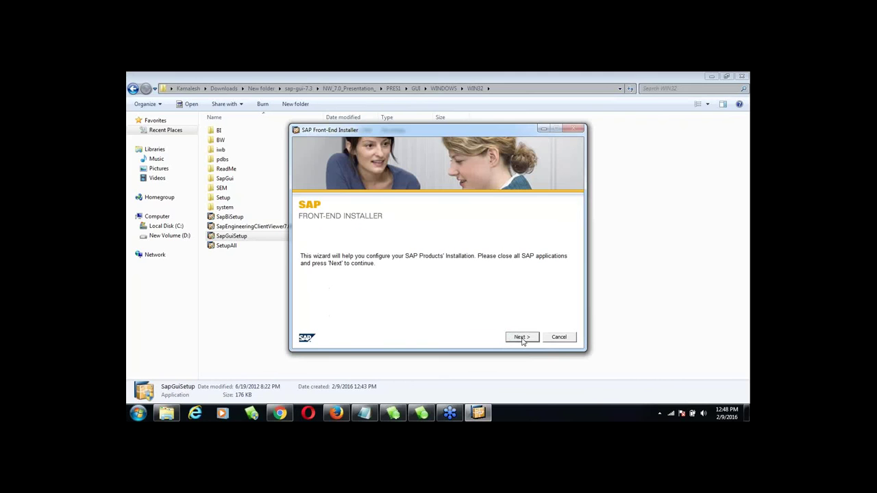
{"action": "left_click", "coordinate": [522, 337]}
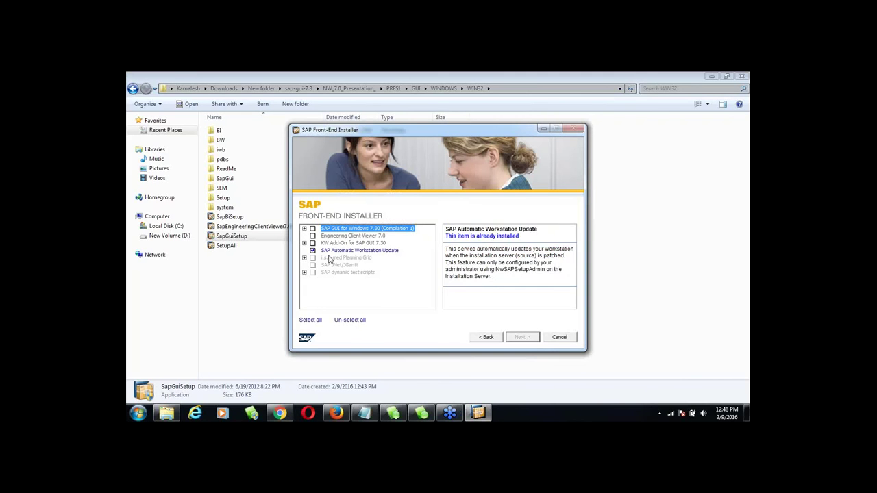
Install SAP GUI for Windows 7.30, Engineering Client Viewer 7.0 and KW Add-On for SAP GUI 7.30 into C:\Program Files\SAP\FrontEnd
{"action": "left_click", "coordinate": [312, 228]}
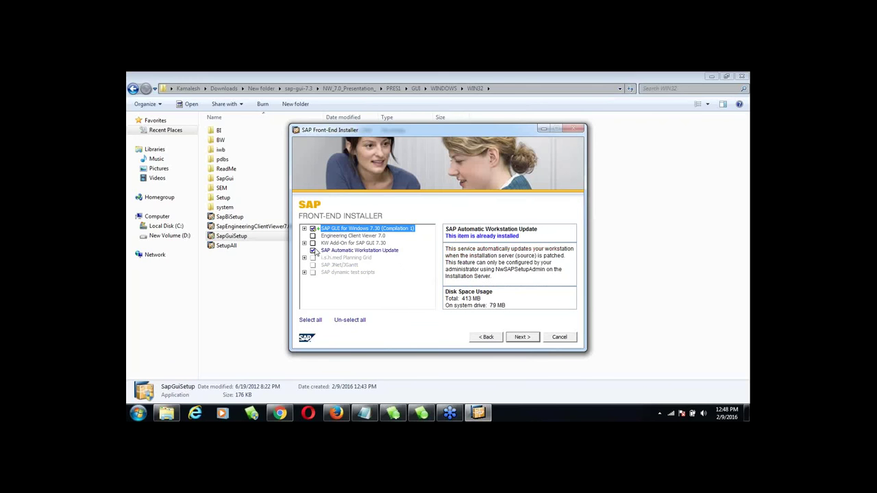
{"action": "left_click", "coordinate": [313, 250]}
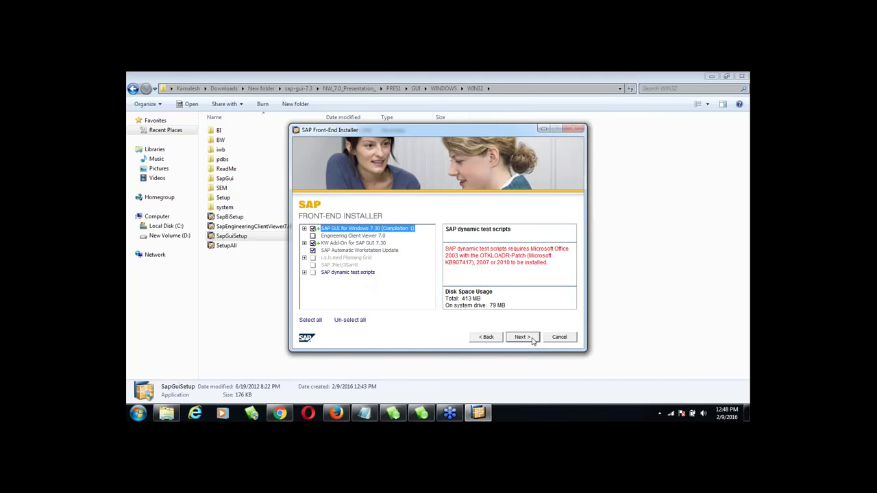
{"action": "left_click", "coordinate": [313, 235]}
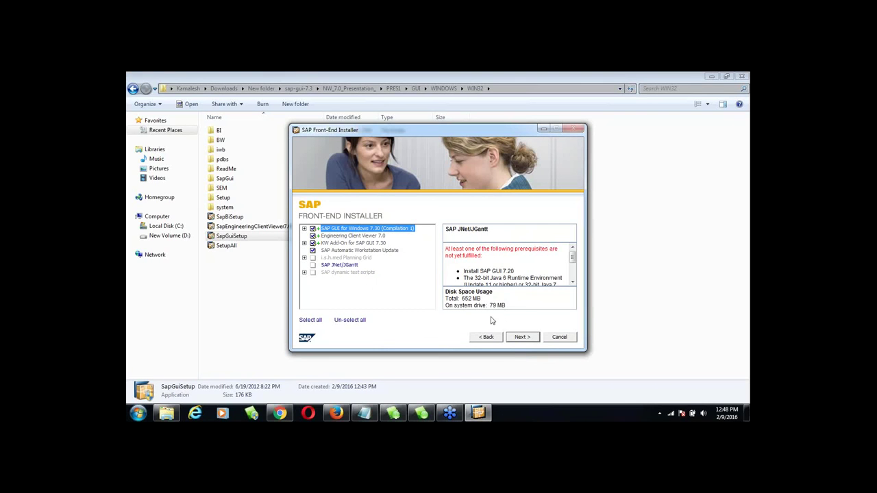
{"action": "left_click", "coordinate": [523, 338]}
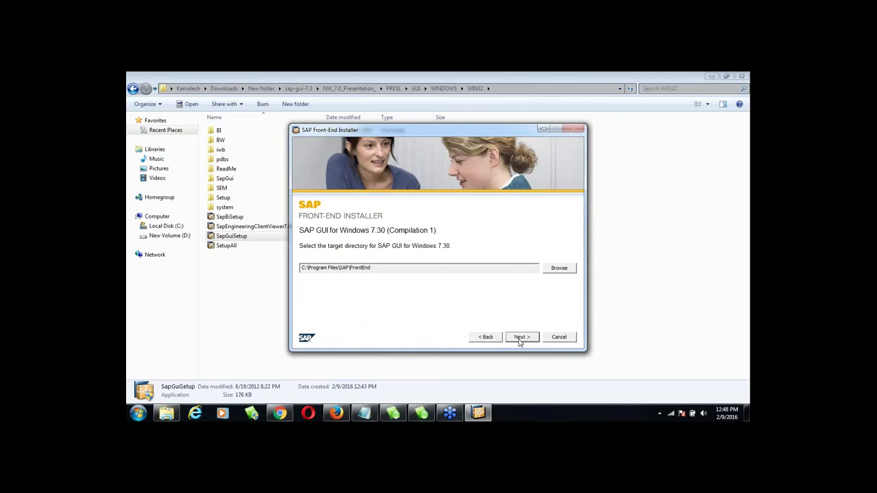
{"action": "left_click", "coordinate": [521, 338]}
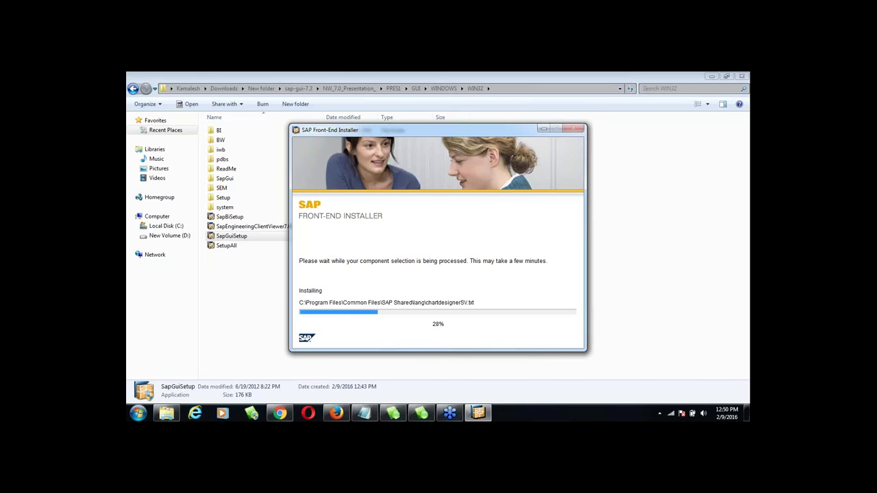
Switch to Chrome to look through the H2K Infosys home page down to its featured courses, and check the installer's progress
{"action": "mouse_move", "coordinate": [289, 417]}
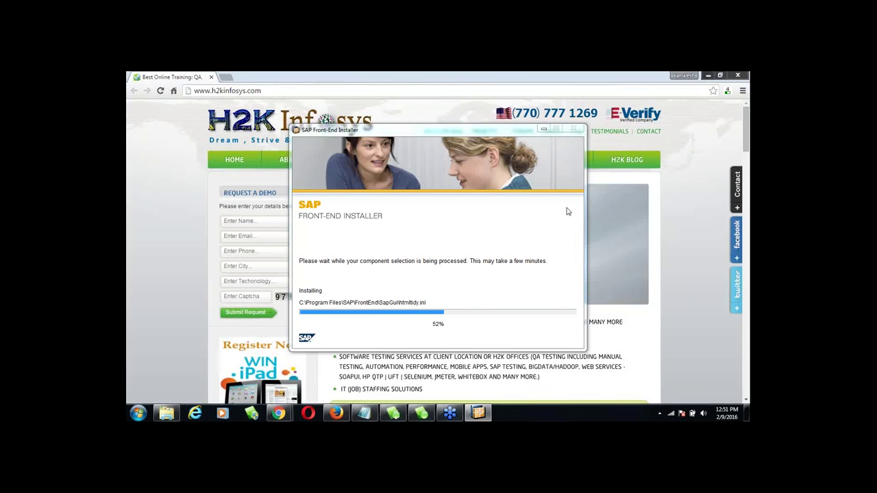
{"action": "left_click", "coordinate": [604, 229]}
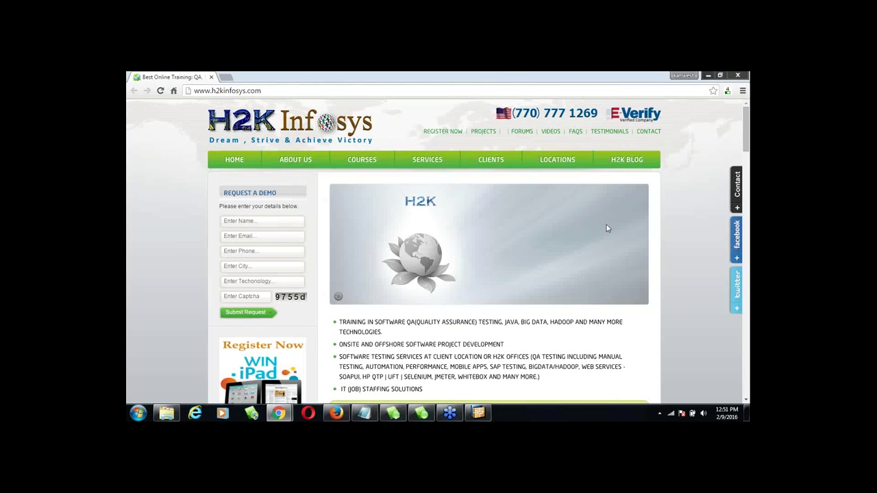
{"action": "scroll", "coordinate": [559, 235], "scroll_direction": "down", "scroll_amount": 2}
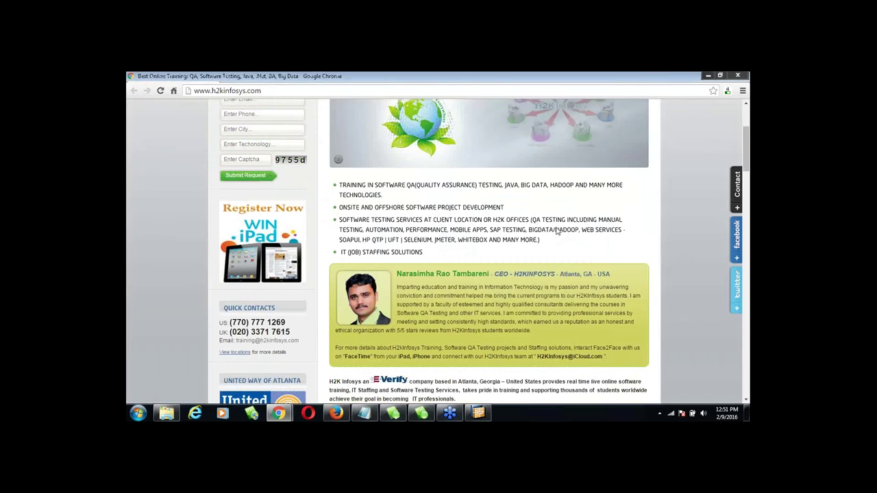
{"action": "scroll", "coordinate": [559, 234], "scroll_direction": "down", "scroll_amount": 4}
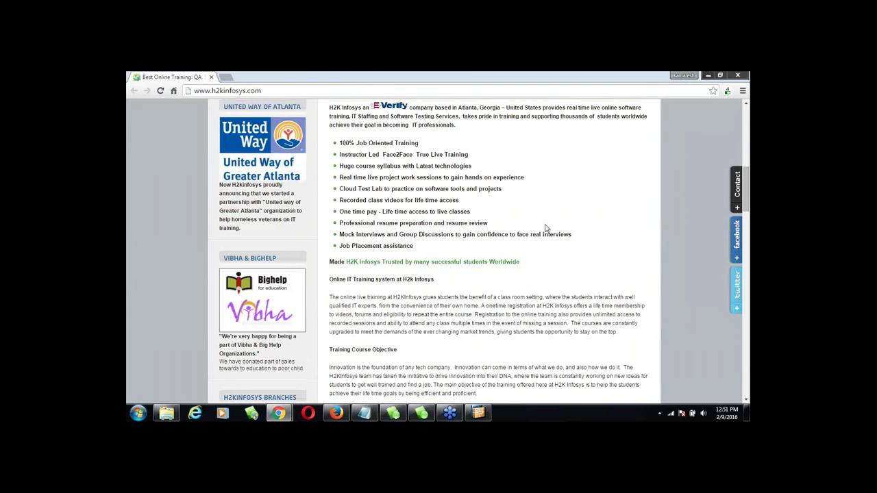
{"action": "scroll", "coordinate": [548, 229], "scroll_direction": "down", "scroll_amount": 3}
{"action": "scroll", "coordinate": [520, 223], "scroll_direction": "down", "scroll_amount": 4}
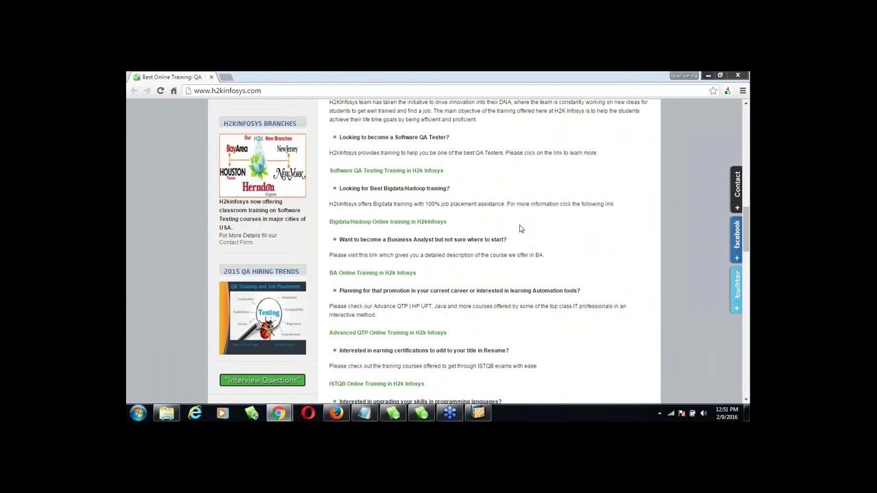
{"action": "scroll", "coordinate": [520, 229], "scroll_direction": "down", "scroll_amount": 7}
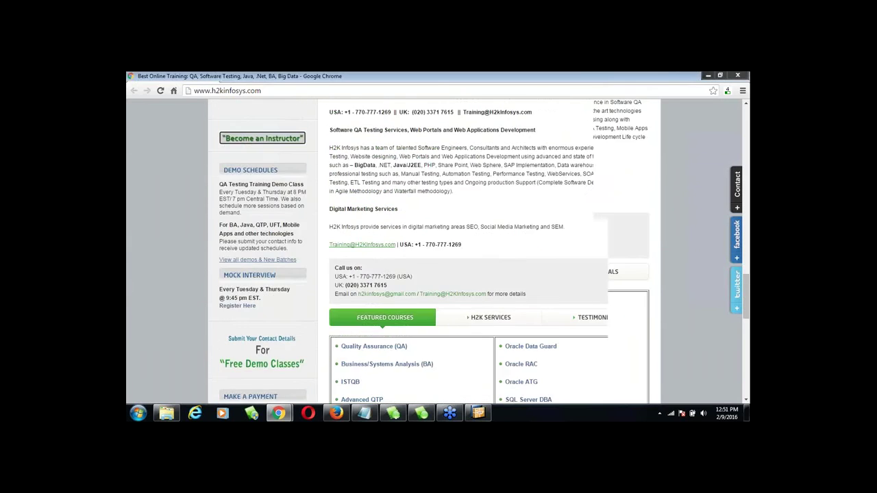
{"action": "scroll", "coordinate": [519, 231], "scroll_direction": "down", "scroll_amount": 8}
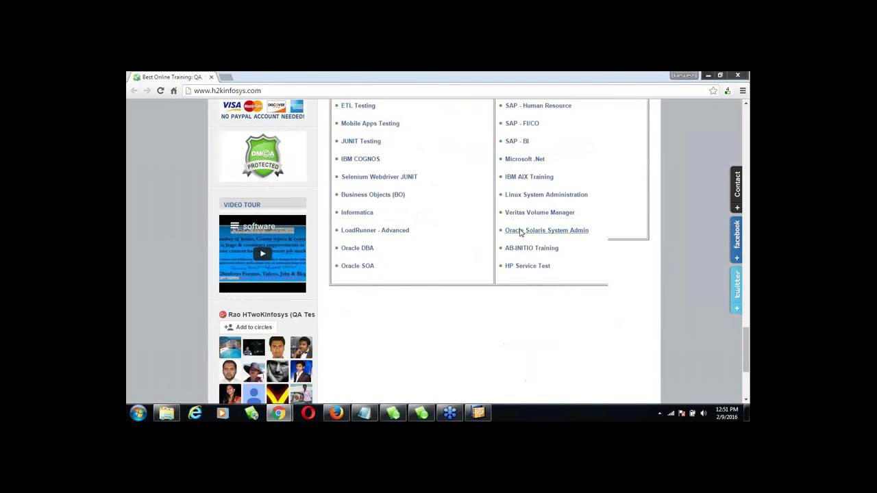
{"action": "scroll", "coordinate": [481, 231], "scroll_direction": "up", "scroll_amount": 18}
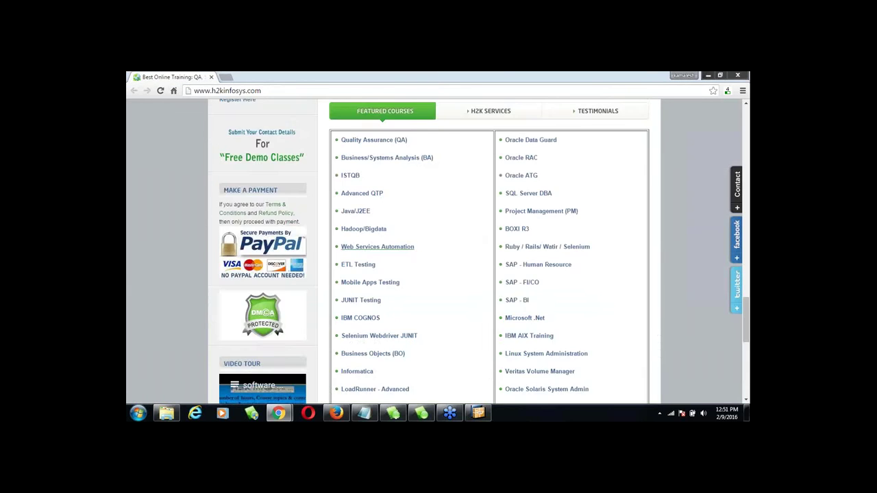
{"action": "left_click", "coordinate": [478, 413]}
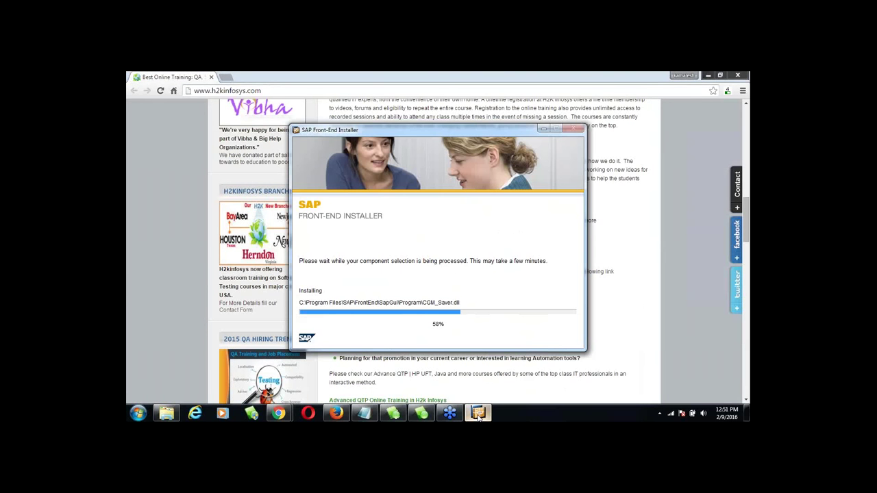
{"action": "left_click", "coordinate": [479, 413]}
{"action": "scroll", "coordinate": [446, 240], "scroll_direction": "up", "scroll_amount": 5}
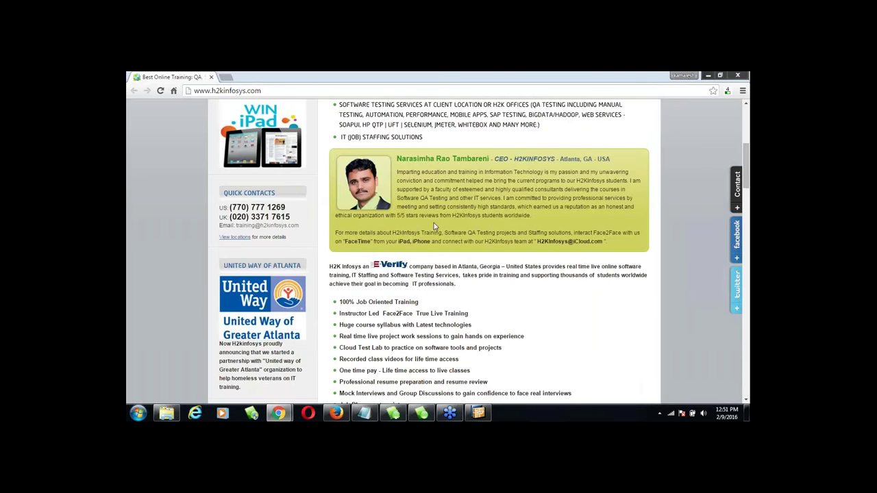
{"action": "scroll", "coordinate": [434, 226], "scroll_direction": "up", "scroll_amount": 4}
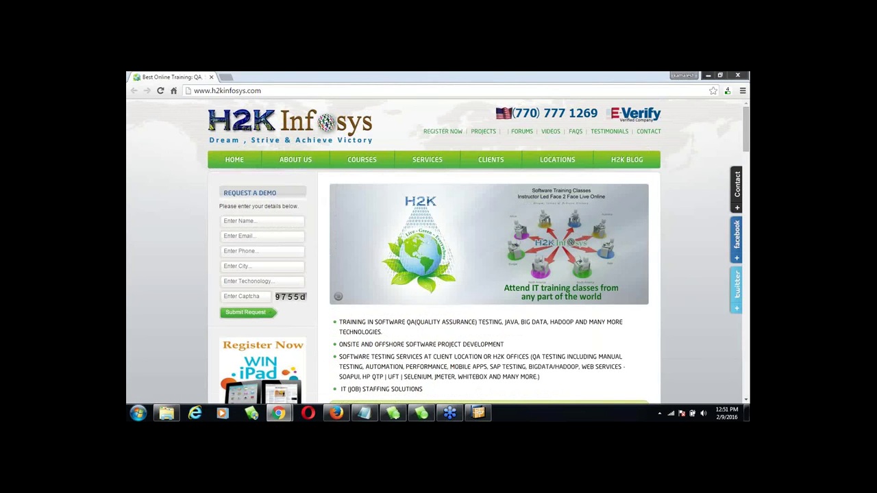
{"action": "key", "text": "ctrl+t"}
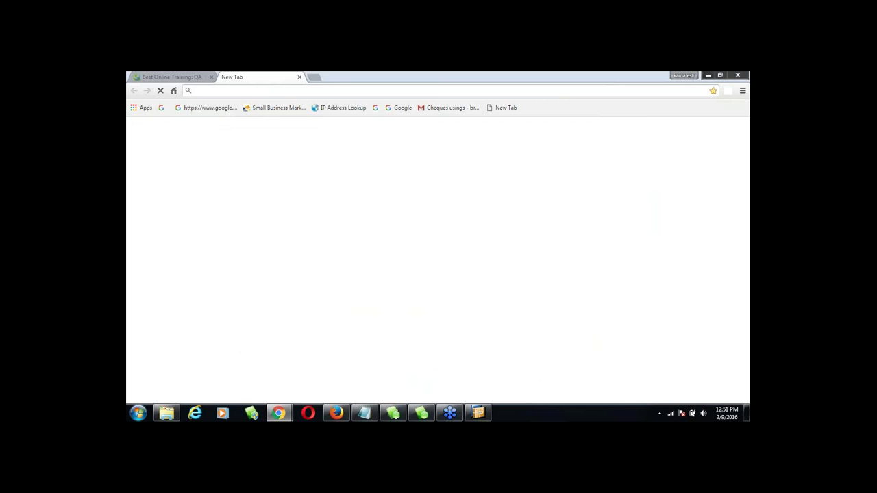
{"action": "type", "text": "gotowebinar.com"}
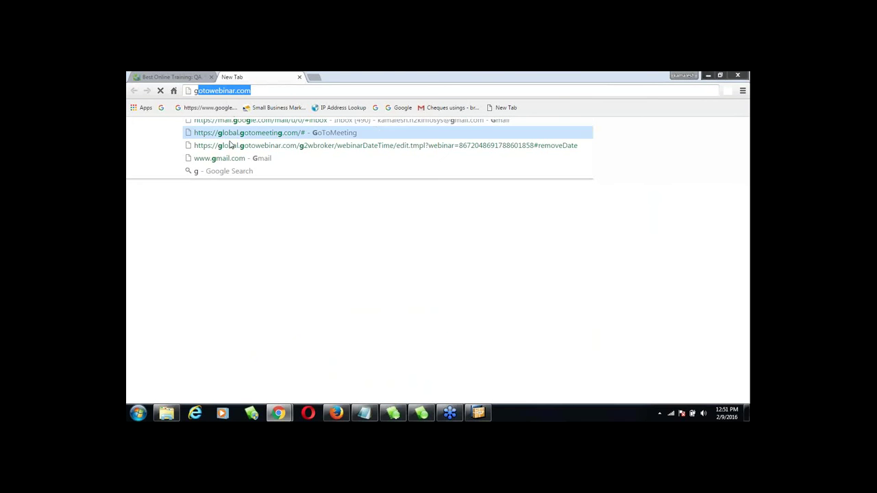
{"action": "left_click", "coordinate": [198, 79]}
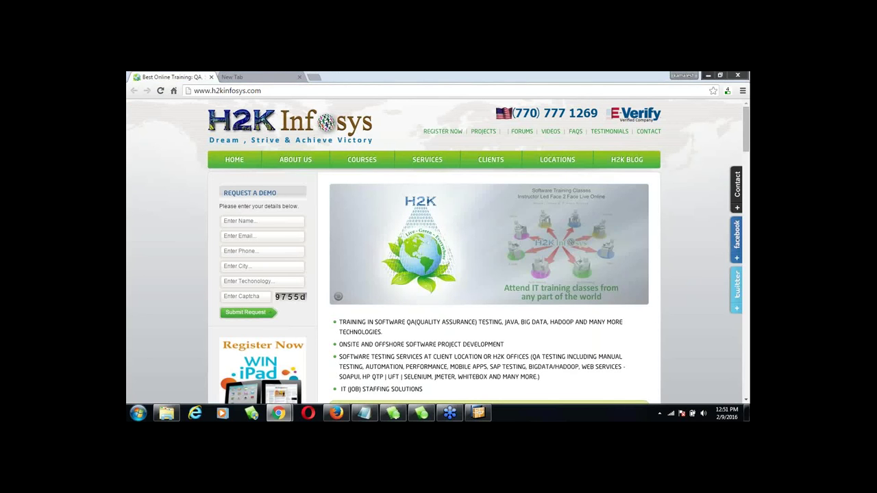
Load google.co.in in the tab showing the H2K Infosys home page
{"action": "left_click", "coordinate": [226, 91]}
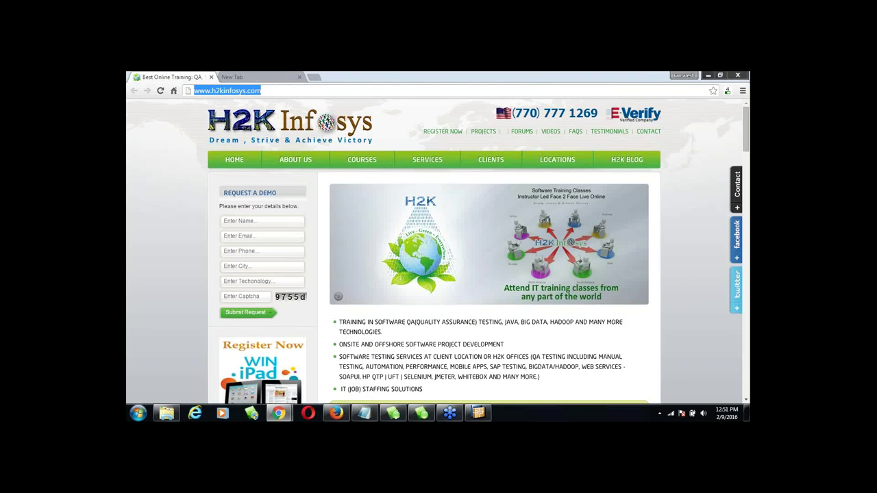
{"action": "type", "text": "google.co.in"}
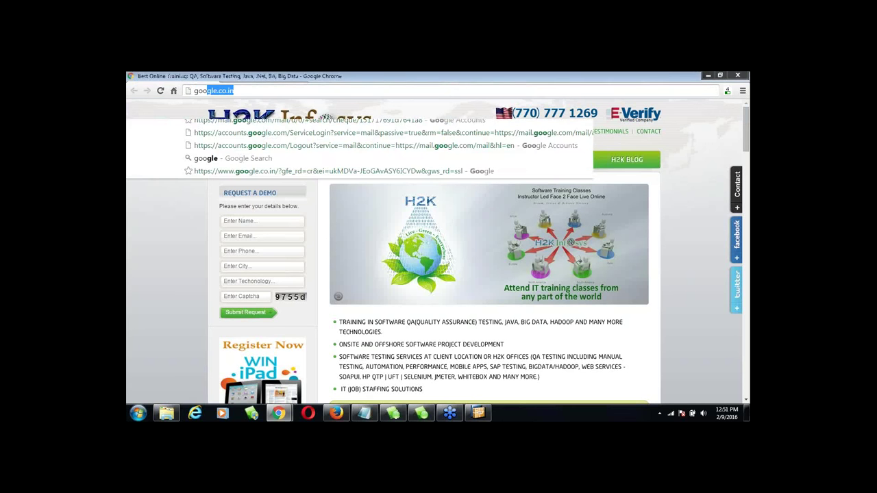
{"action": "key", "text": "Return"}
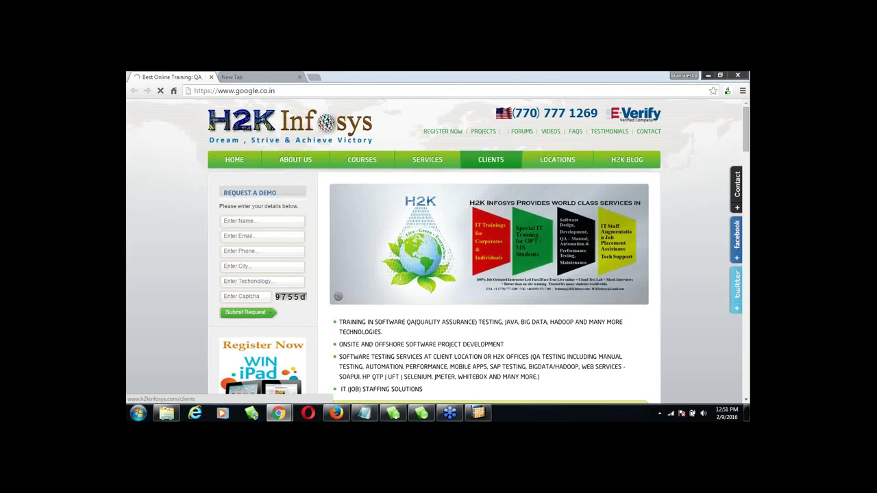
Check the SAP Front-End Installer's progress and return to the Google page in Chrome
{"action": "left_click", "coordinate": [479, 413]}
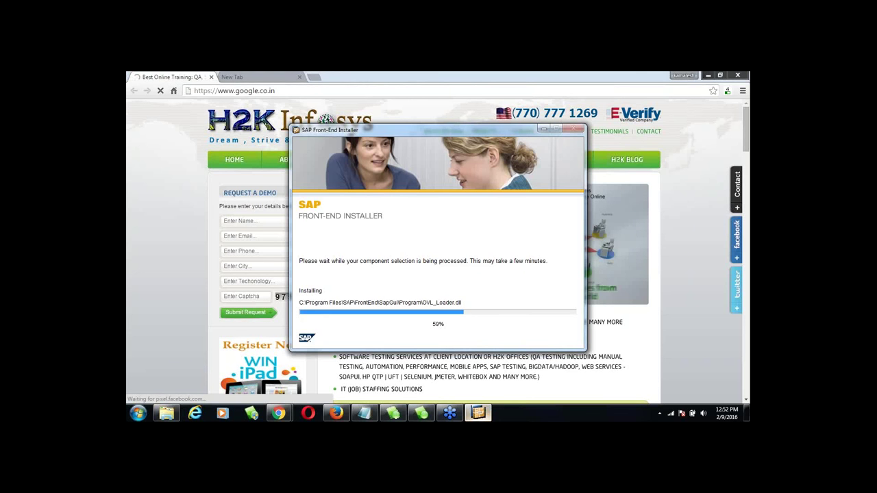
{"action": "left_click", "coordinate": [294, 83]}
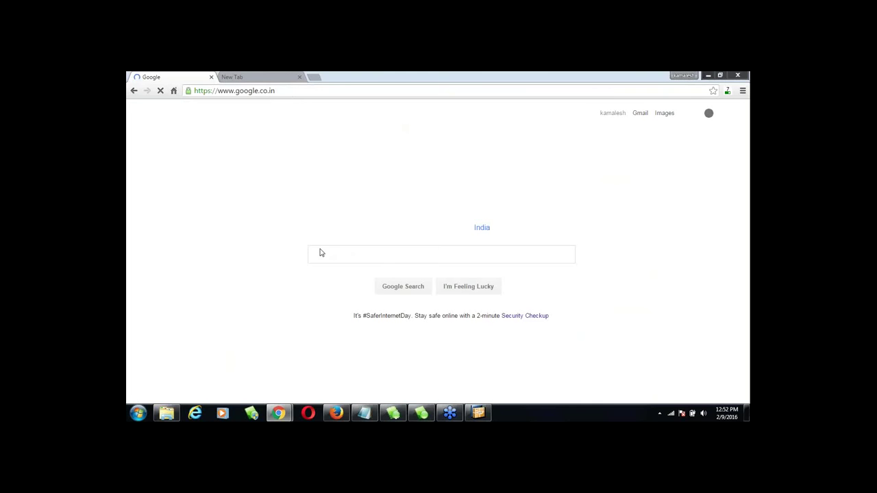
{"action": "left_click", "coordinate": [480, 413]}
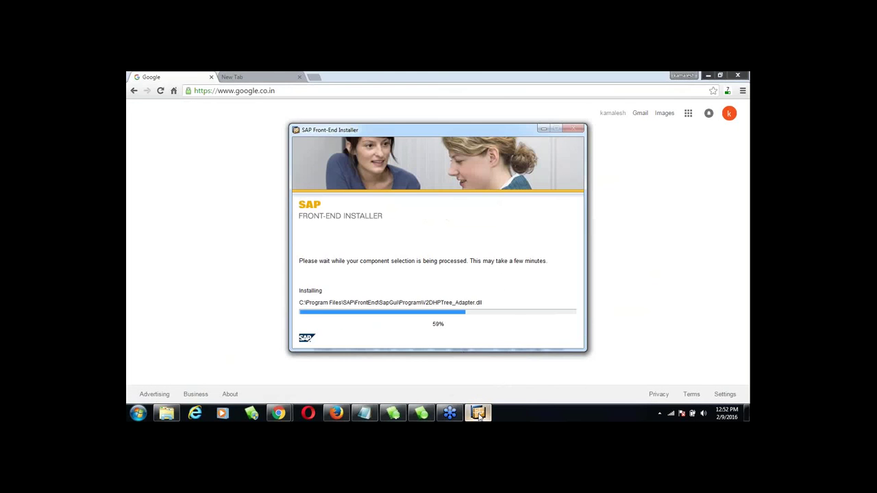
{"action": "left_click", "coordinate": [479, 414]}
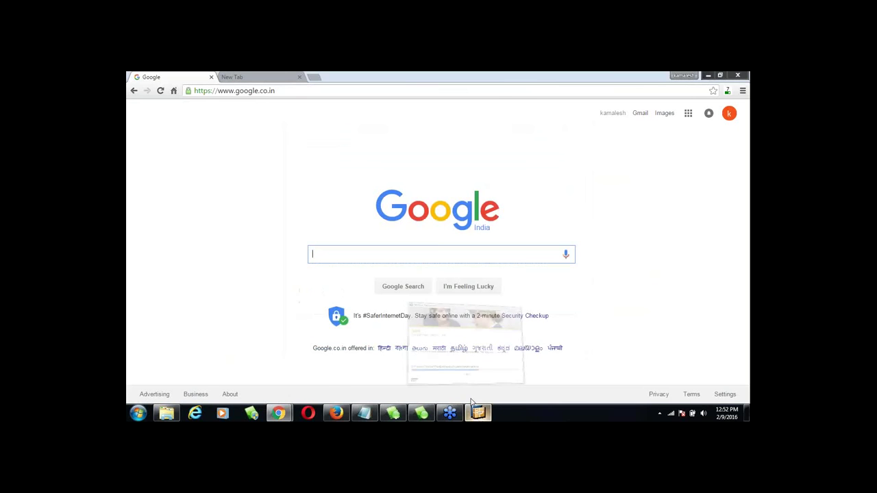
Search Google for h2kinfosys and open the Google reviews of H2K Infosys
{"action": "left_click", "coordinate": [326, 263]}
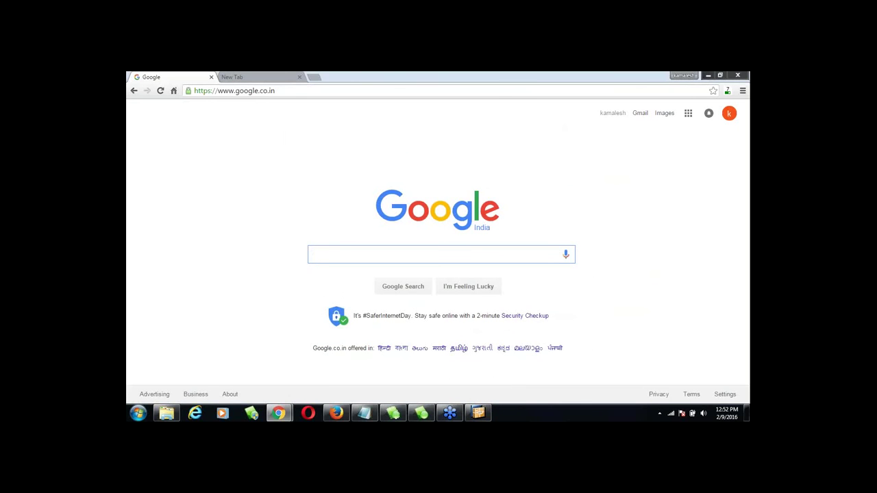
{"action": "type", "text": "h2kinfos"}
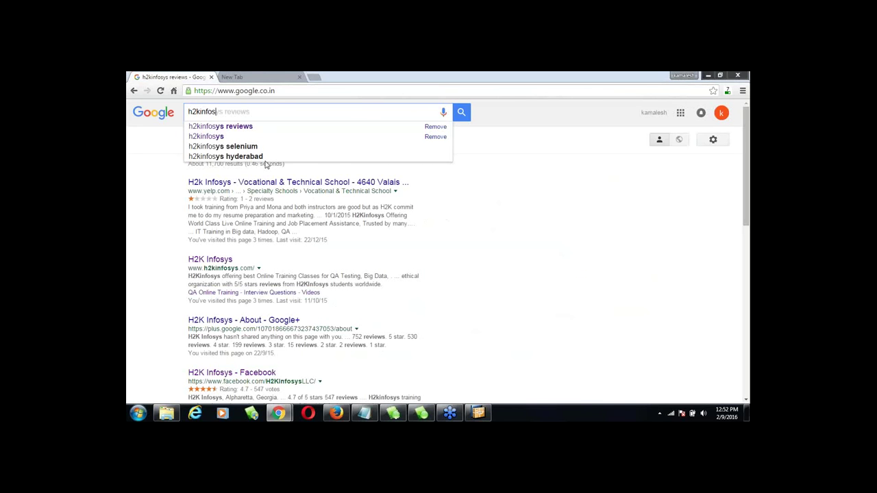
{"action": "type", "text": "ys"}
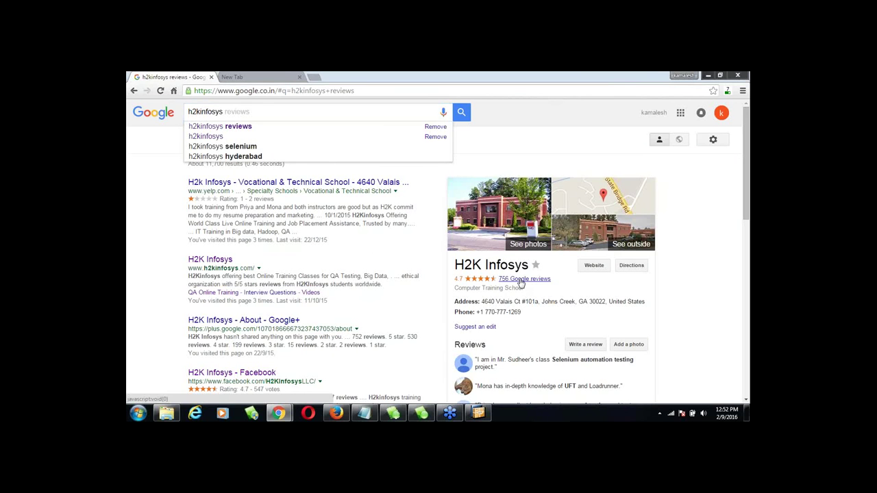
{"action": "left_click", "coordinate": [521, 280]}
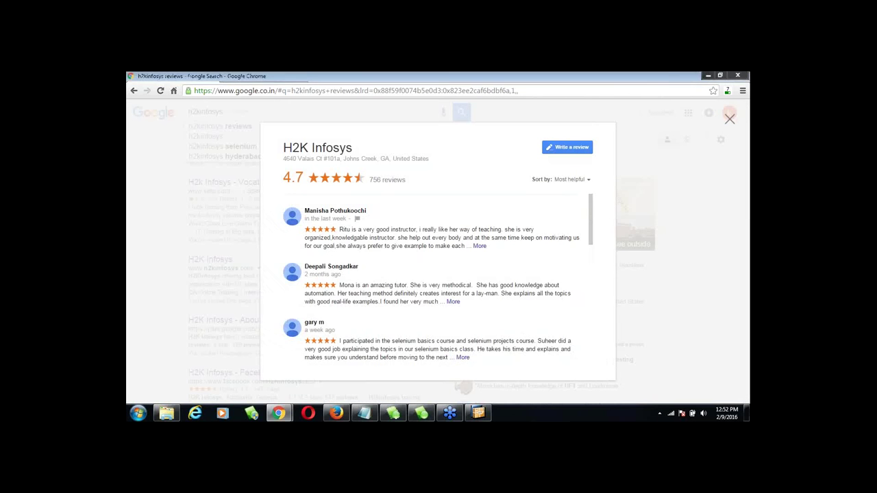
Read through the first Google reviews of H2K Infosys and check the SAP Front-End Installer's progress
{"action": "scroll", "coordinate": [415, 233], "scroll_direction": "down", "scroll_amount": 3}
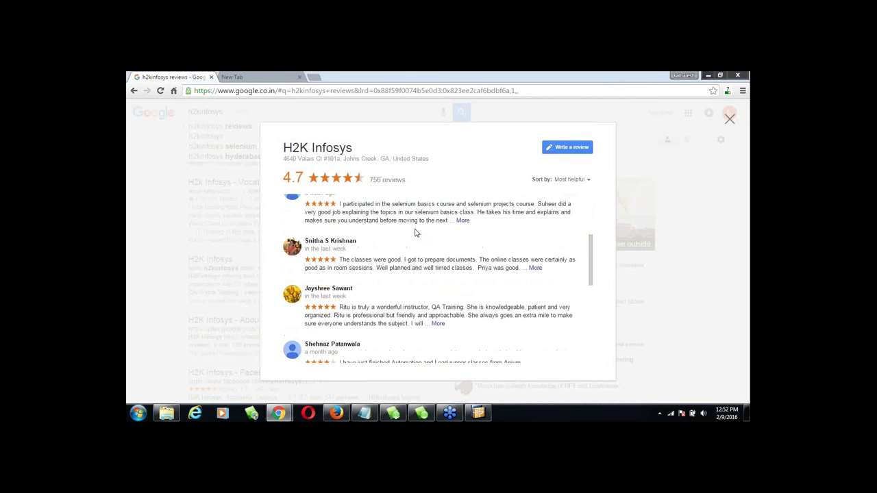
{"action": "scroll", "coordinate": [415, 233], "scroll_direction": "down", "scroll_amount": 2}
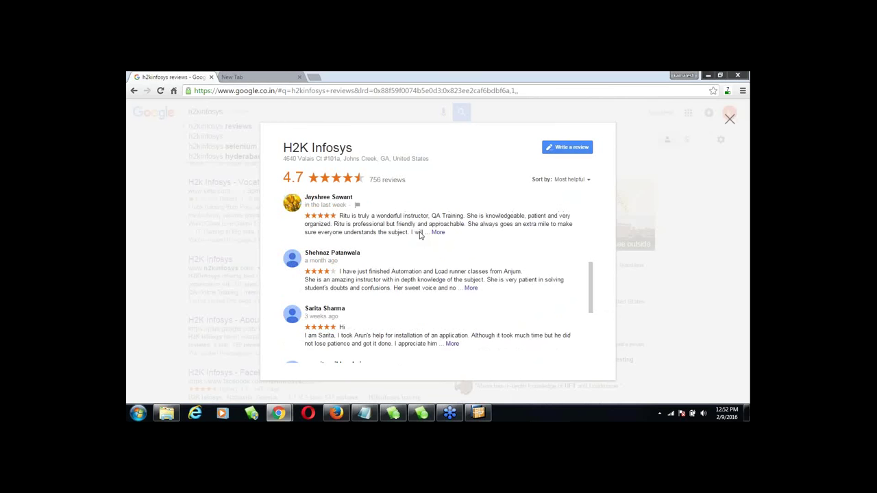
{"action": "scroll", "coordinate": [421, 235], "scroll_direction": "down", "scroll_amount": 3}
{"action": "scroll", "coordinate": [422, 237], "scroll_direction": "down", "scroll_amount": 2}
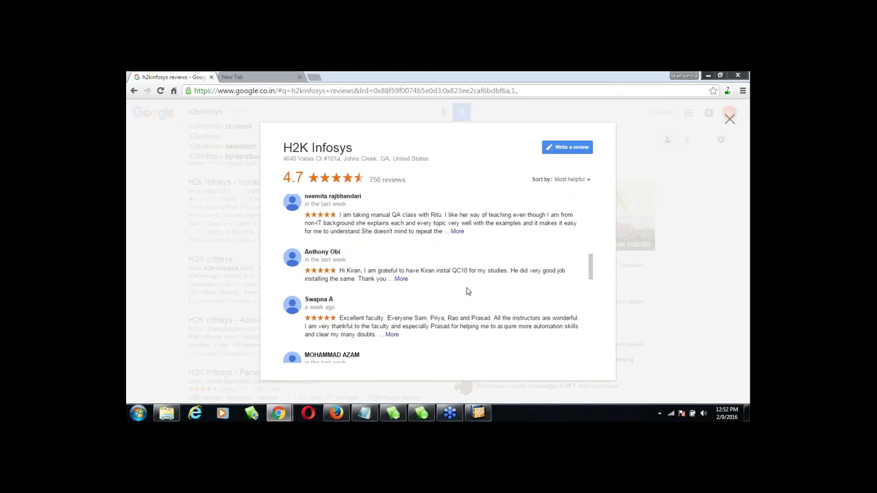
{"action": "scroll", "coordinate": [467, 291], "scroll_direction": "down", "scroll_amount": 1}
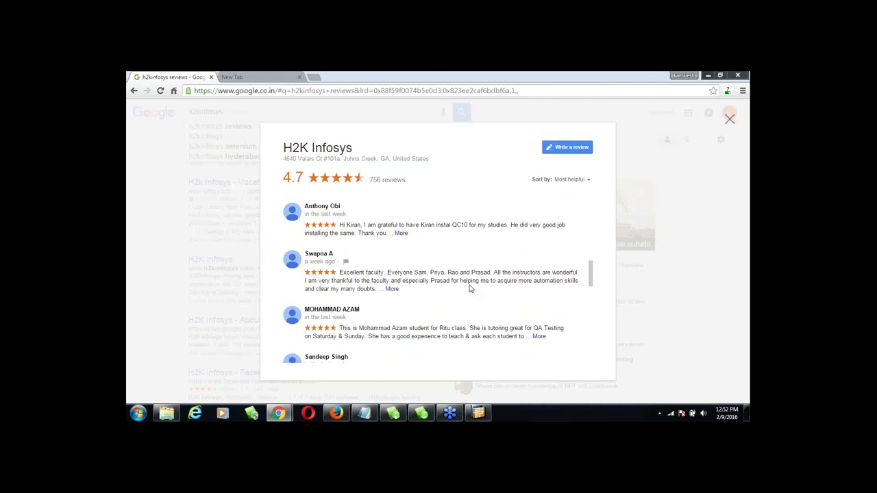
{"action": "scroll", "coordinate": [470, 290], "scroll_direction": "up", "scroll_amount": 1}
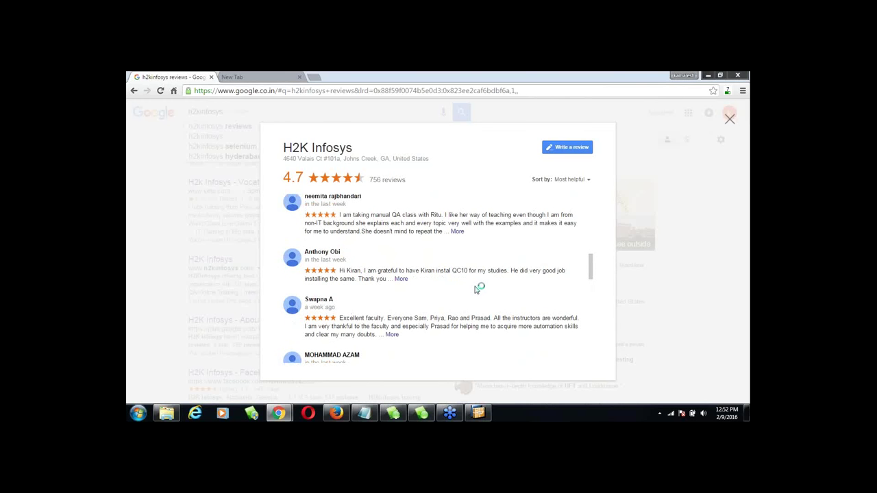
{"action": "left_click", "coordinate": [483, 419]}
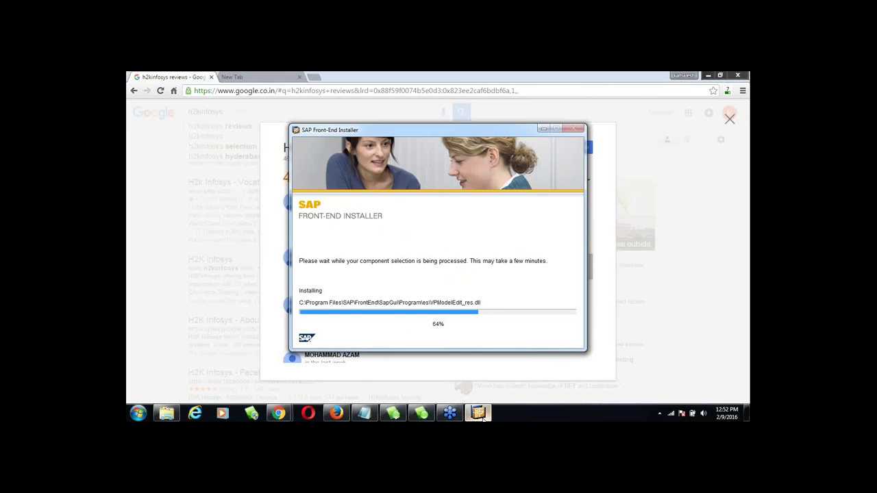
{"action": "left_click", "coordinate": [483, 419]}
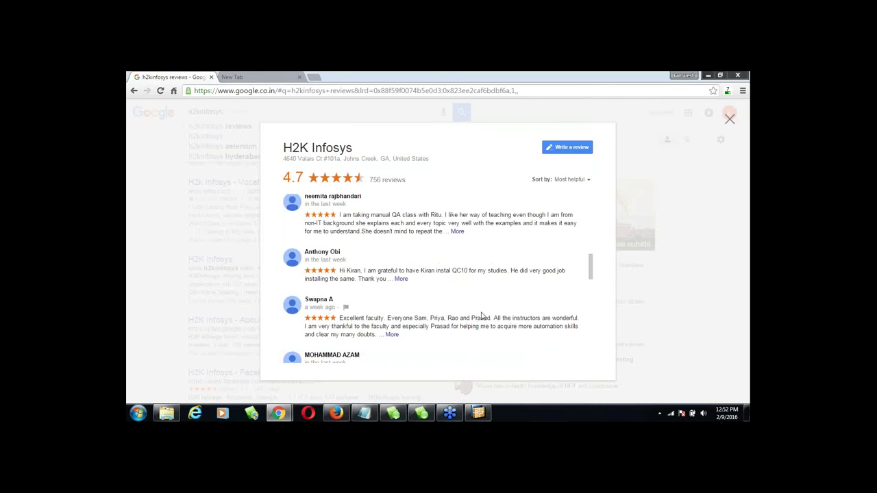
Continue reading further down the H2K Infosys reviews, then look at the SAP Front-End Installer's progress again
{"action": "scroll", "coordinate": [483, 312], "scroll_direction": "down", "scroll_amount": 2}
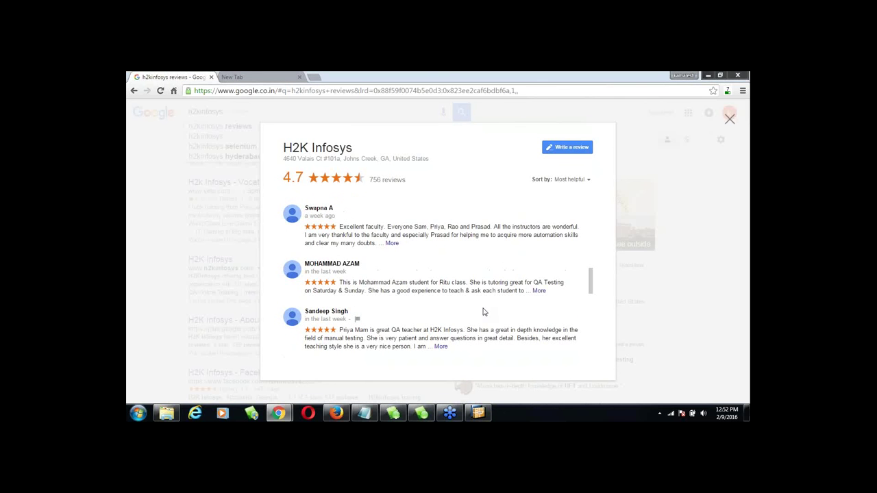
{"action": "scroll", "coordinate": [483, 310], "scroll_direction": "down", "scroll_amount": 1}
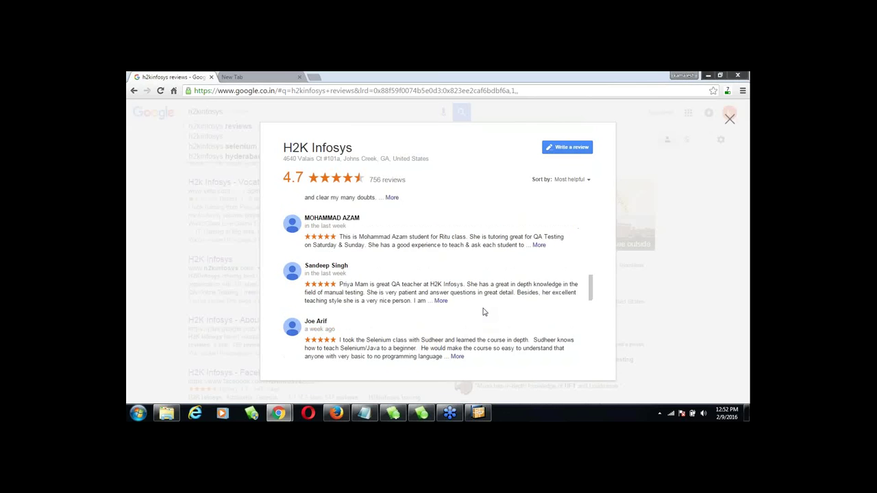
{"action": "scroll", "coordinate": [484, 309], "scroll_direction": "up", "scroll_amount": 1}
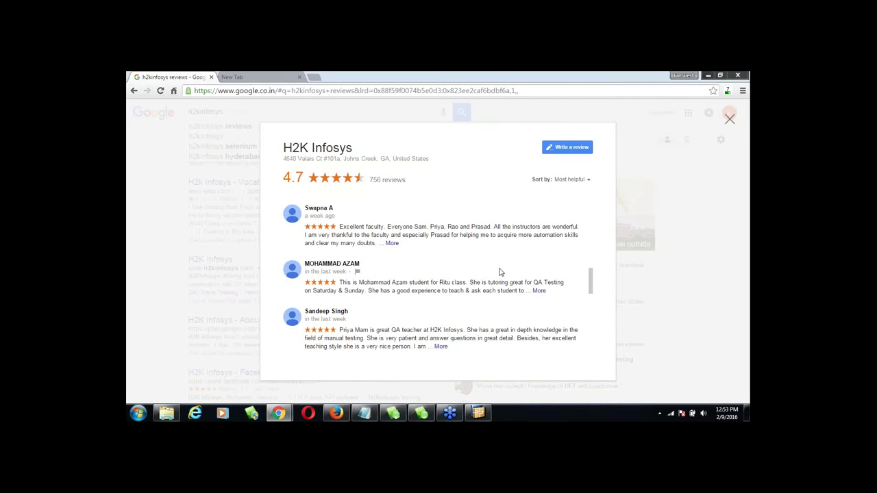
{"action": "scroll", "coordinate": [501, 274], "scroll_direction": "down", "scroll_amount": 1}
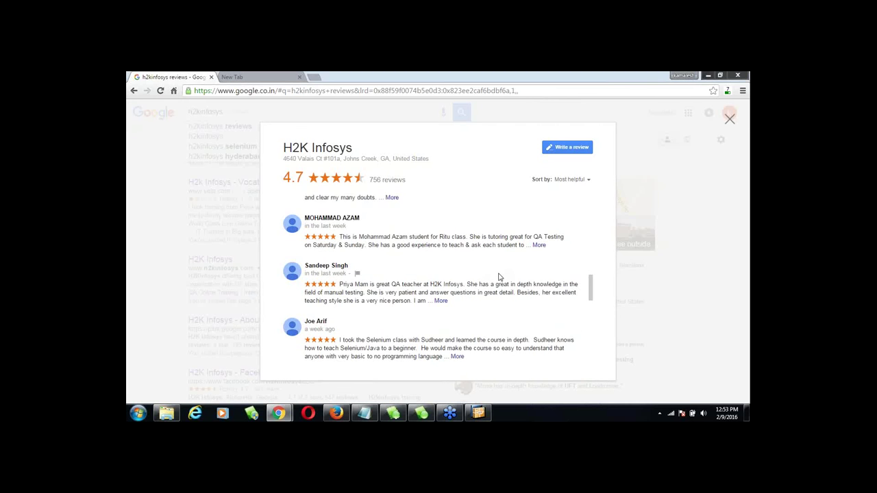
{"action": "scroll", "coordinate": [500, 281], "scroll_direction": "down", "scroll_amount": 1}
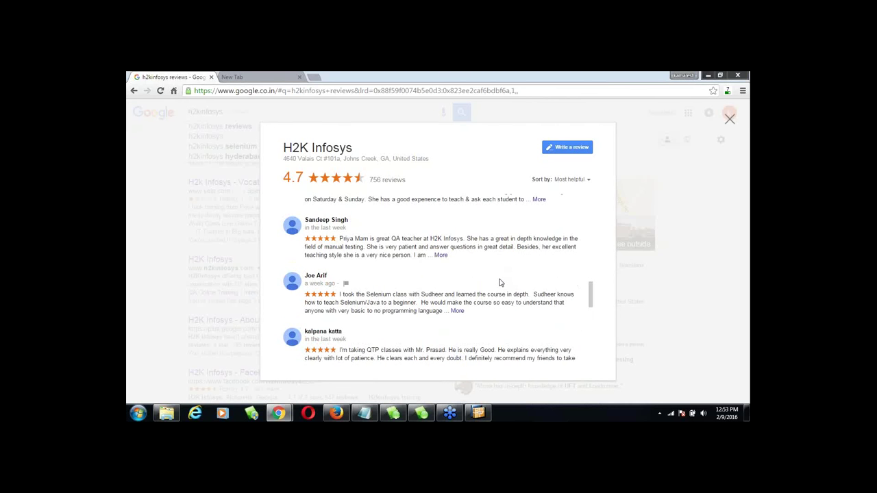
{"action": "scroll", "coordinate": [500, 282], "scroll_direction": "down", "scroll_amount": 1}
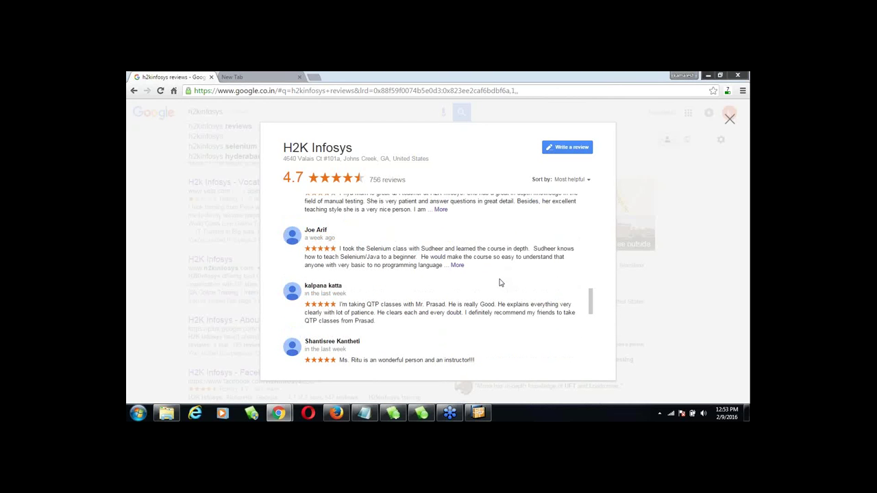
{"action": "scroll", "coordinate": [500, 282], "scroll_direction": "down", "scroll_amount": 2}
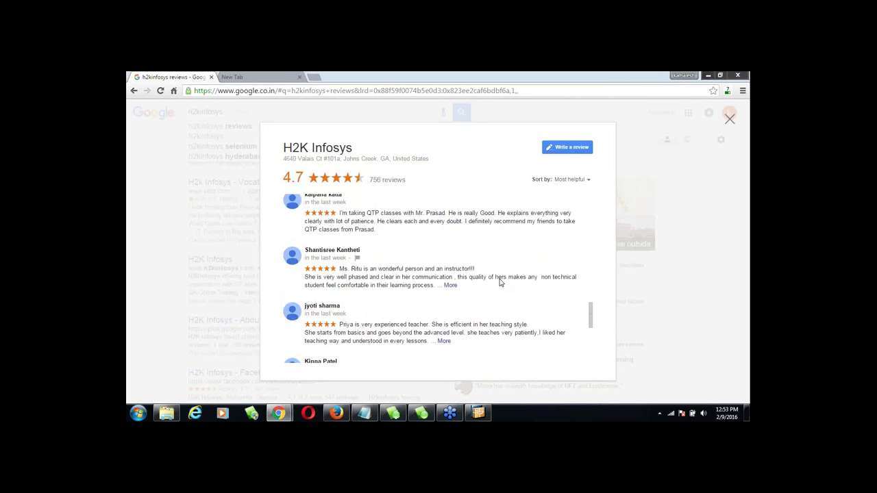
{"action": "scroll", "coordinate": [500, 283], "scroll_direction": "down", "scroll_amount": 1}
{"action": "scroll", "coordinate": [500, 283], "scroll_direction": "down", "scroll_amount": 5}
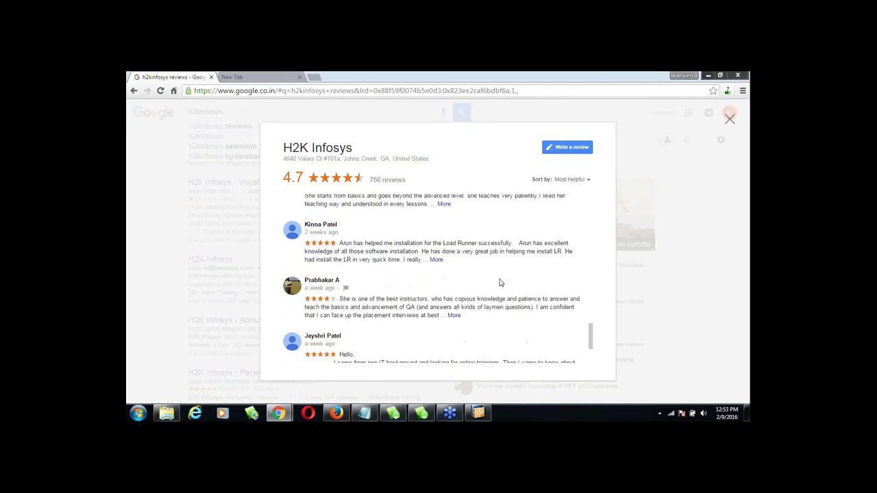
{"action": "scroll", "coordinate": [500, 282], "scroll_direction": "down", "scroll_amount": 1}
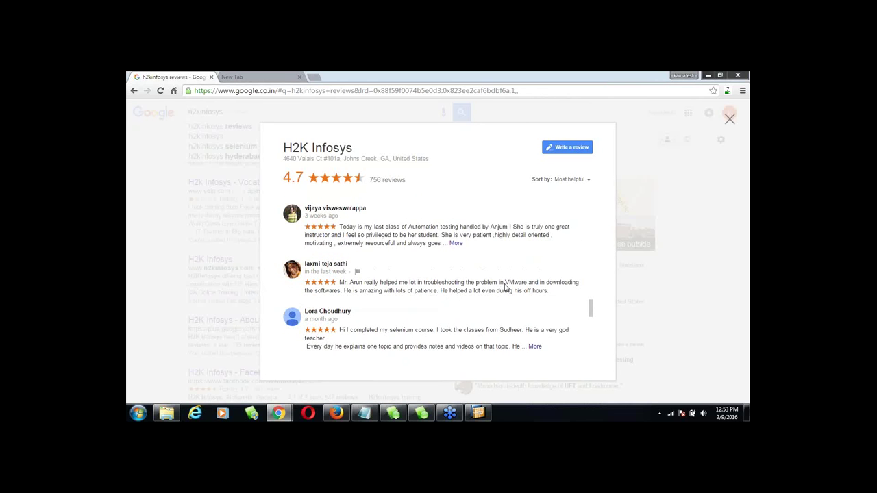
{"action": "scroll", "coordinate": [502, 287], "scroll_direction": "up", "scroll_amount": 2}
{"action": "scroll", "coordinate": [500, 289], "scroll_direction": "up", "scroll_amount": 3}
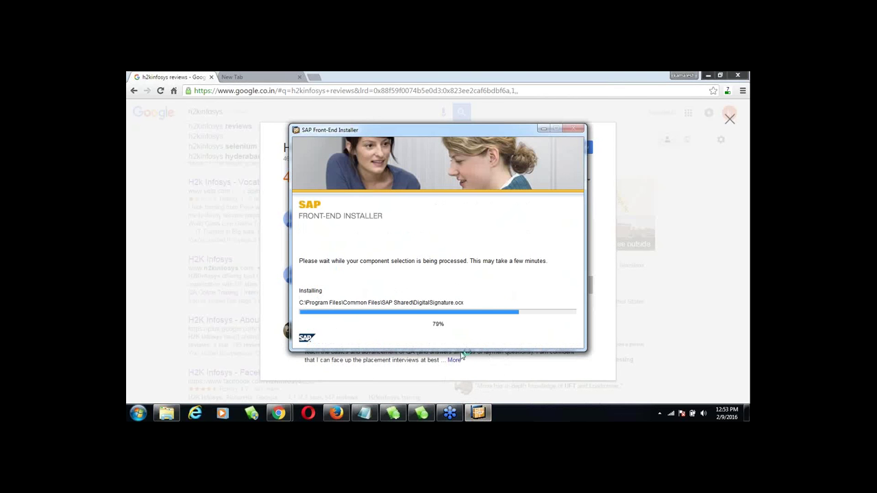
Try to load gh2kinfosys.com in the empty second browser tab
{"action": "left_click", "coordinate": [269, 78]}
{"action": "type", "text": "g"}
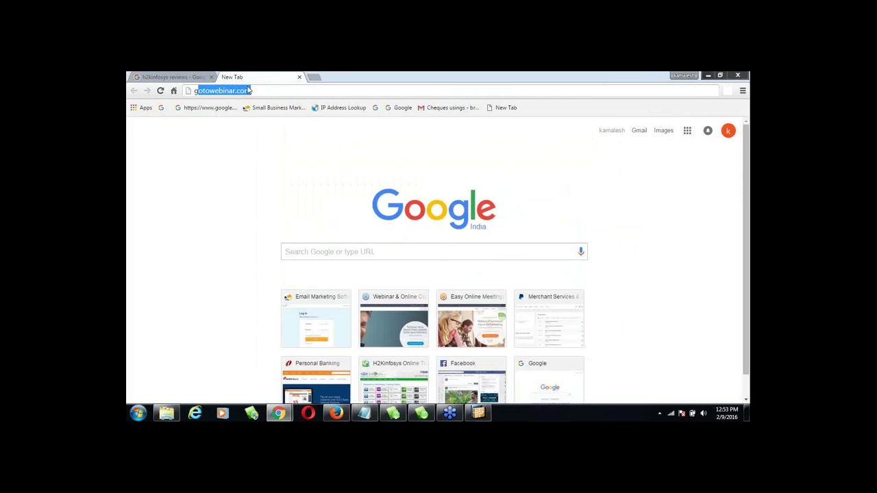
{"action": "type", "text": "h2ki"}
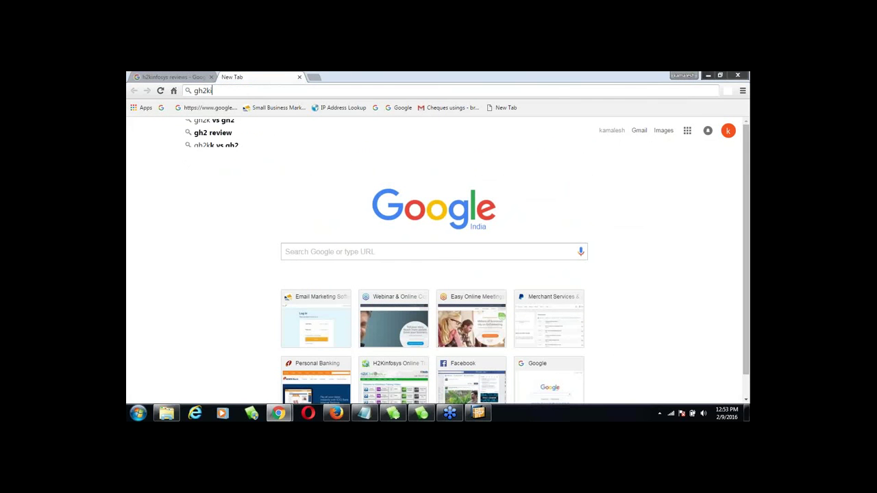
{"action": "type", "text": "nfosys"}
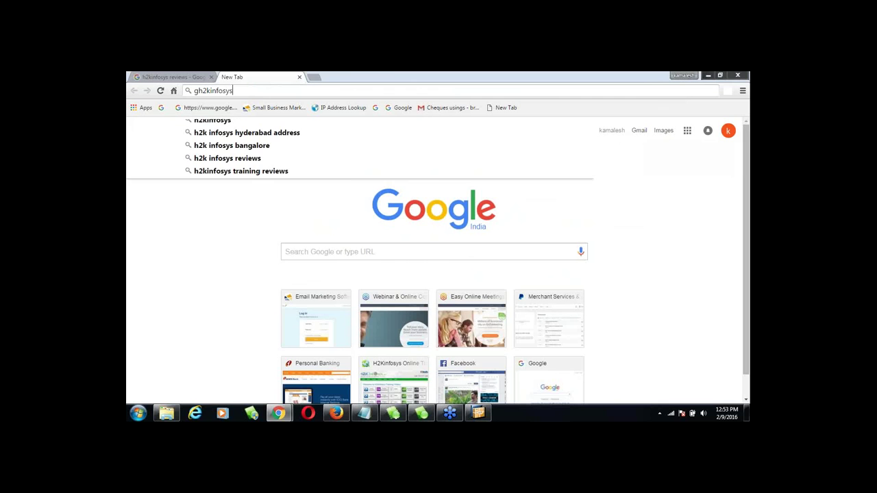
{"action": "type", "text": ".com"}
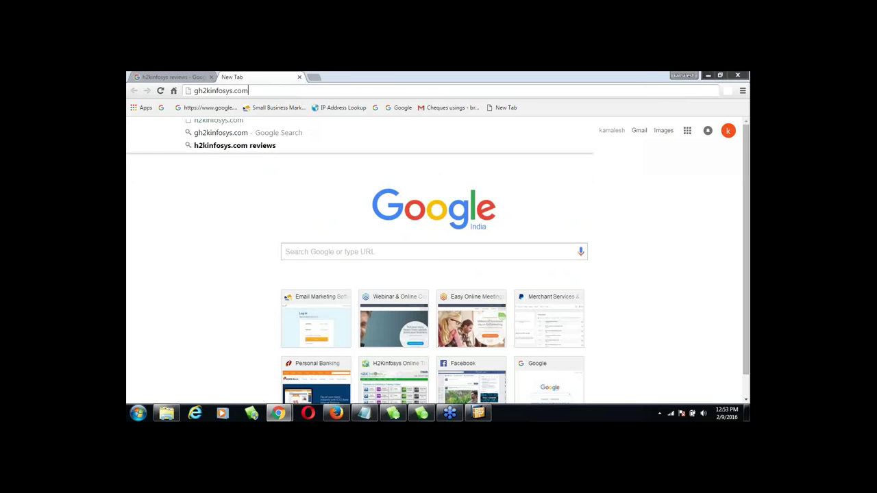
{"action": "key", "text": "Return"}
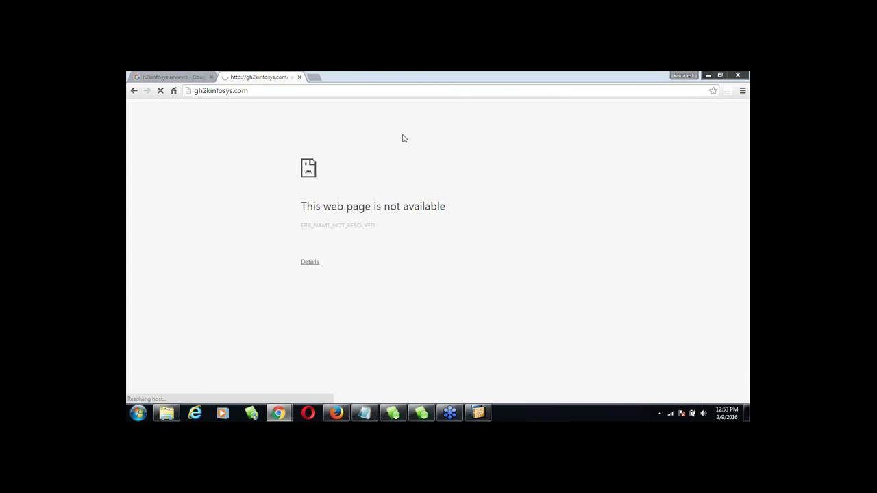
Load the corrected address h2kinfosys.com in the same tab and check the SAP Front-End Installer's progress
{"action": "left_click", "coordinate": [197, 90]}
{"action": "left_click_drag", "start_coordinate": [198, 90], "coordinate": [248, 91]}
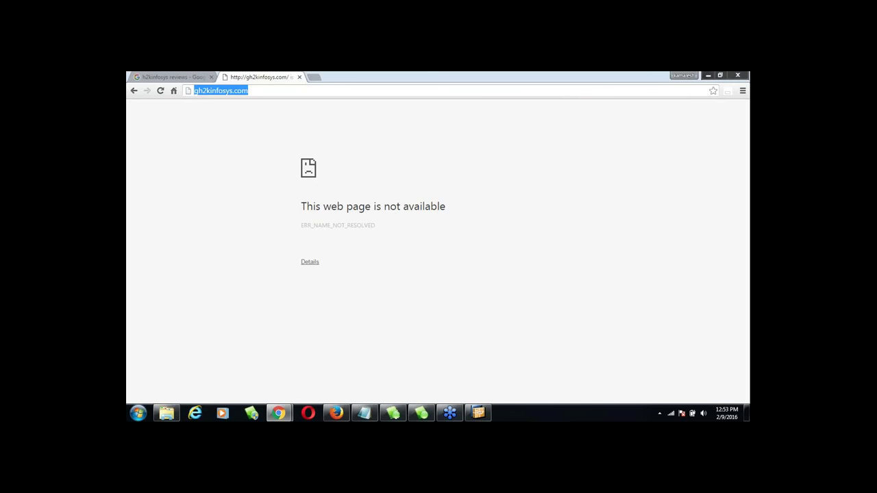
{"action": "left_click", "coordinate": [198, 91]}
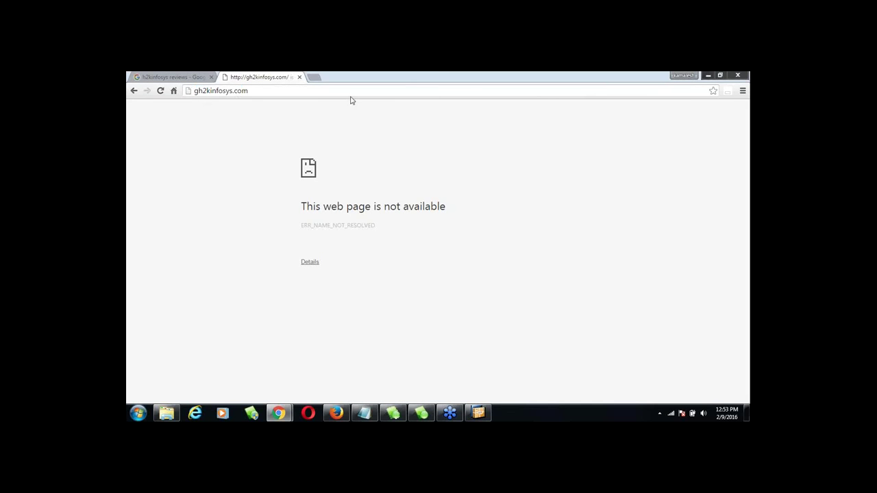
{"action": "key", "text": "BackSpace"}
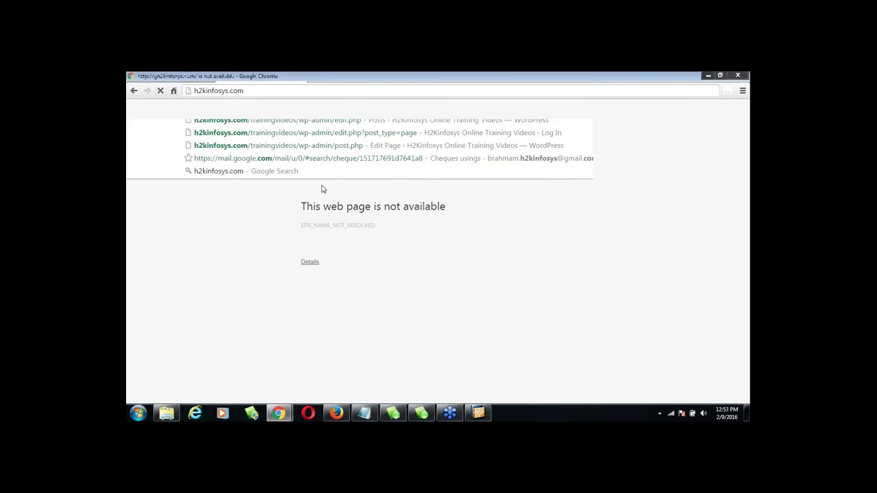
{"action": "key", "text": "Escape"}
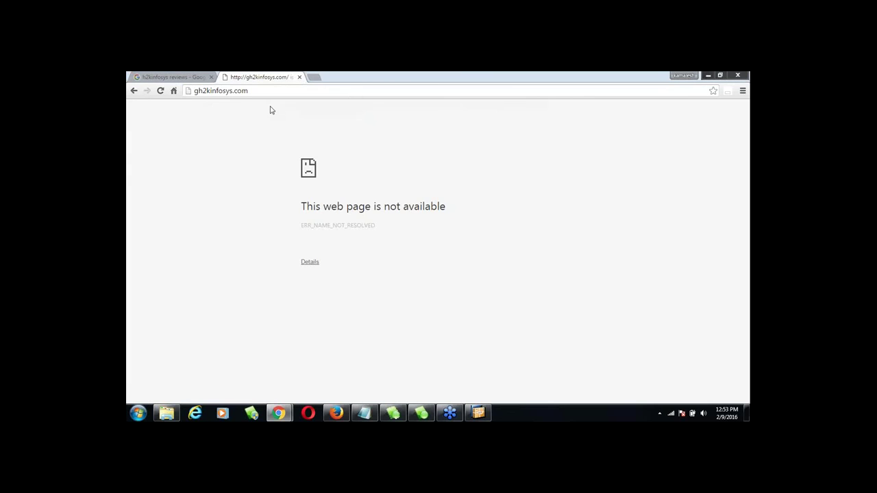
{"action": "left_click", "coordinate": [478, 413]}
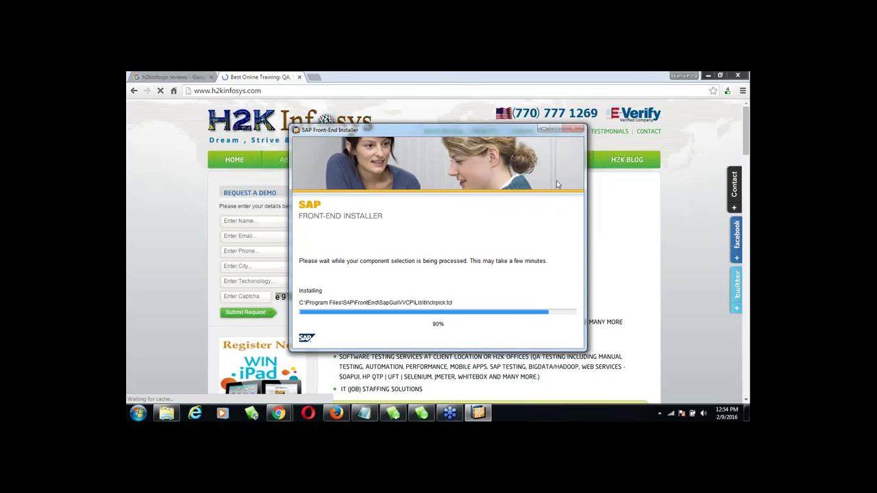
Open the reviews on H2K Infosys's Facebook page from its website, checking the SAP Front-End Installer's progress while the page loads
{"action": "left_click", "coordinate": [739, 241]}
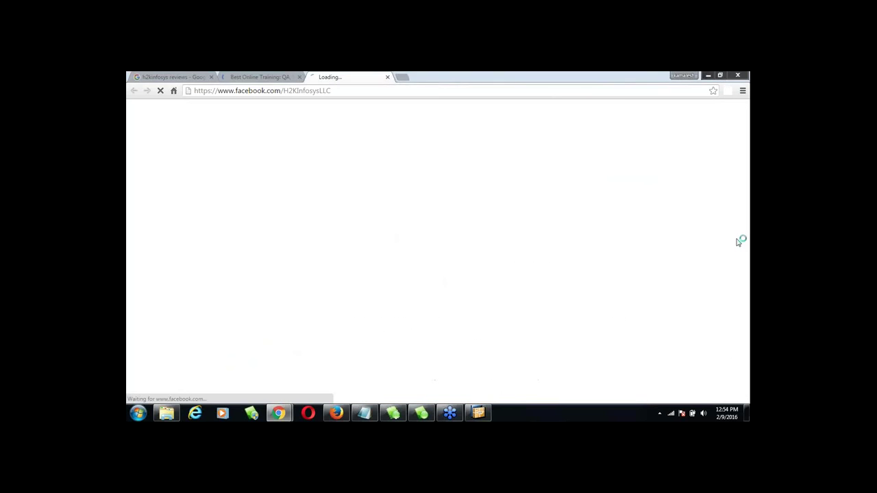
{"action": "left_click", "coordinate": [477, 412]}
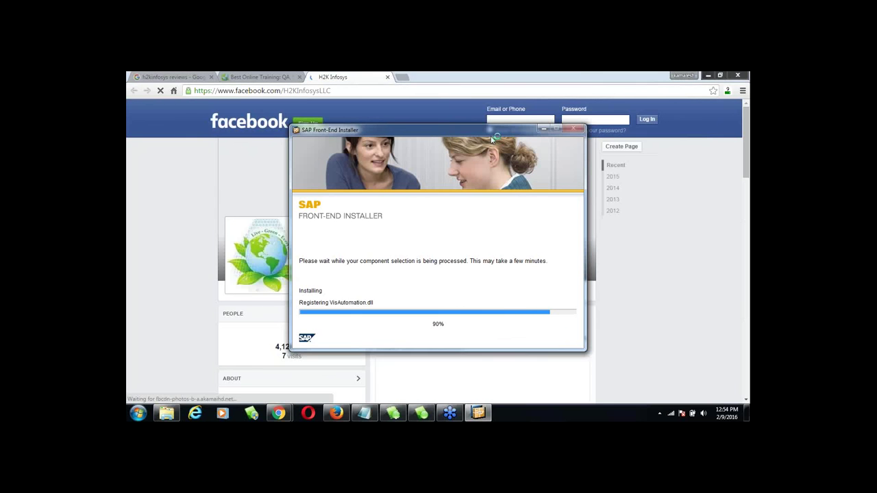
{"action": "left_click_drag", "start_coordinate": [491, 139], "coordinate": [482, 155]}
{"action": "left_click", "coordinate": [624, 313]}
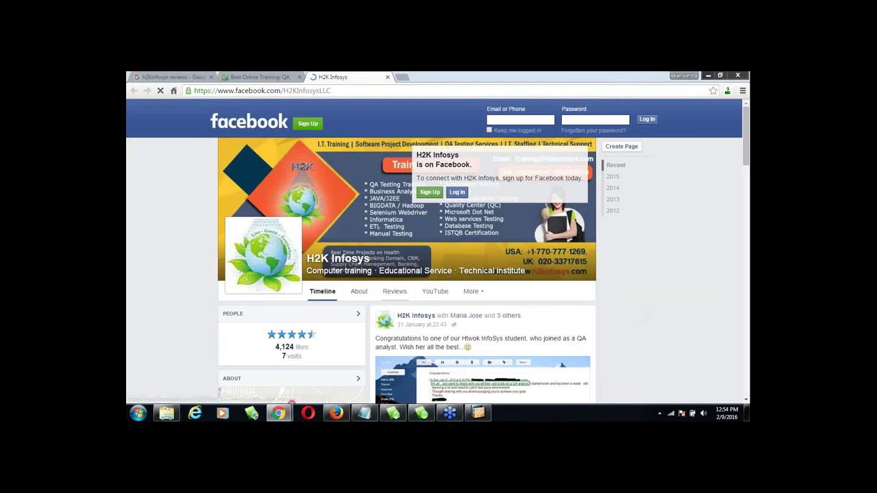
{"action": "left_click", "coordinate": [395, 291]}
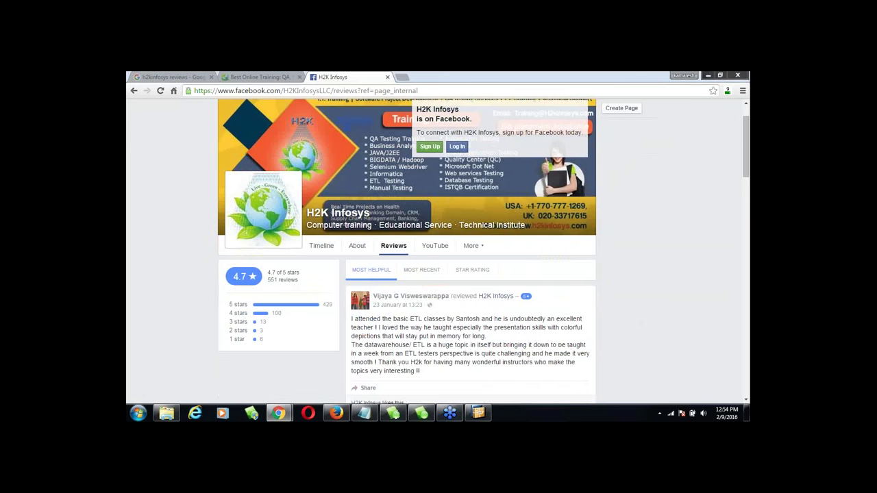
Sort the H2K Infosys Facebook reviews by most recent and read down through the February reviews
{"action": "left_click", "coordinate": [422, 271]}
{"action": "left_click", "coordinate": [464, 295]}
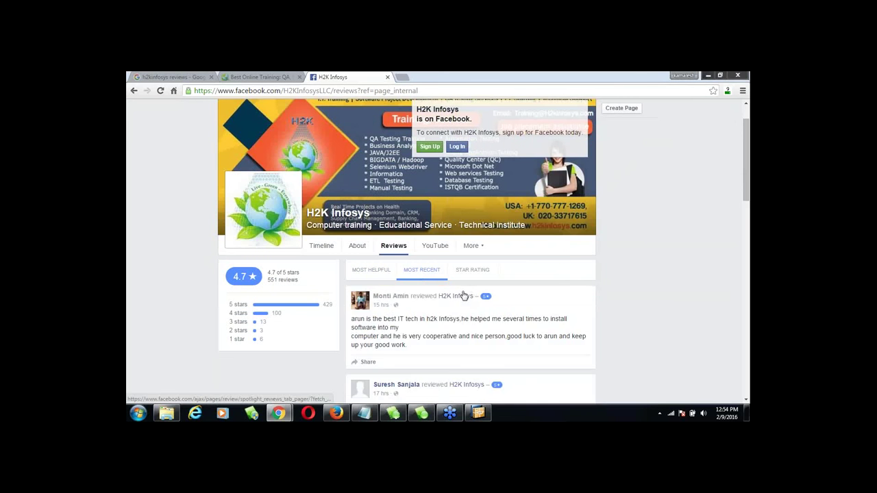
{"action": "scroll", "coordinate": [464, 294], "scroll_direction": "down", "scroll_amount": 1}
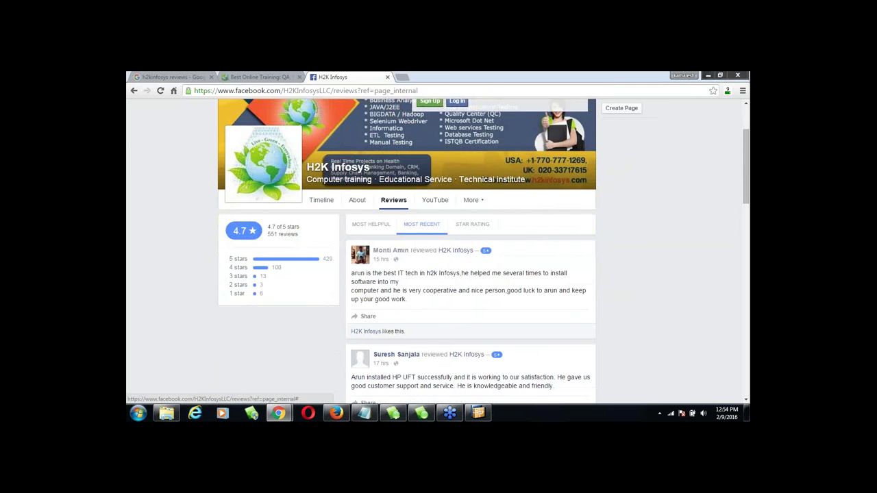
{"action": "scroll", "coordinate": [471, 296], "scroll_direction": "down", "scroll_amount": 3}
{"action": "scroll", "coordinate": [470, 296], "scroll_direction": "down", "scroll_amount": 3}
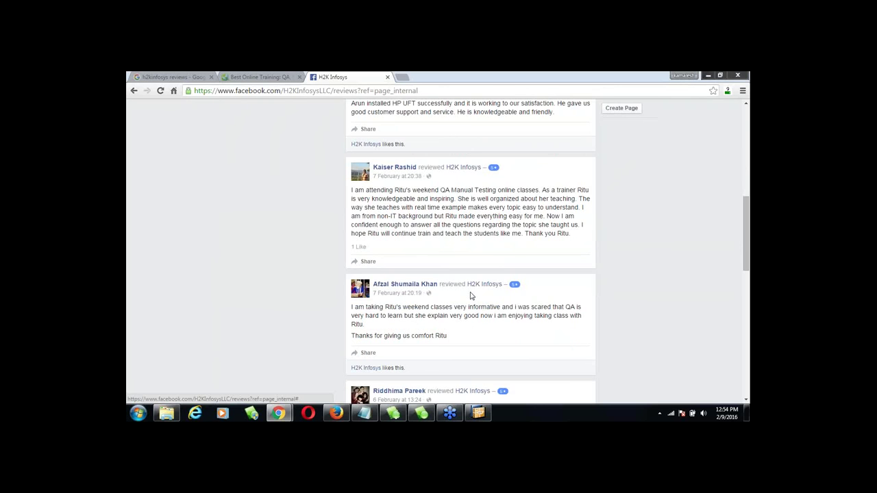
{"action": "scroll", "coordinate": [471, 296], "scroll_direction": "down", "scroll_amount": 1}
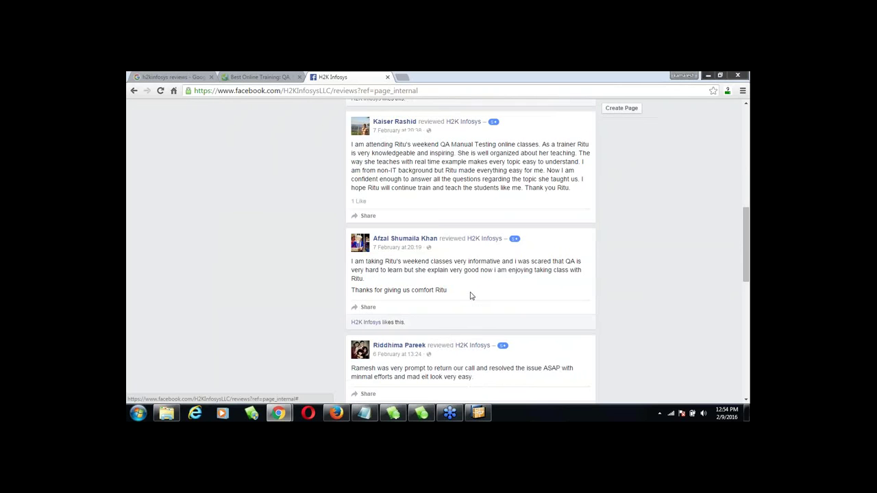
{"action": "scroll", "coordinate": [472, 293], "scroll_direction": "up", "scroll_amount": 2}
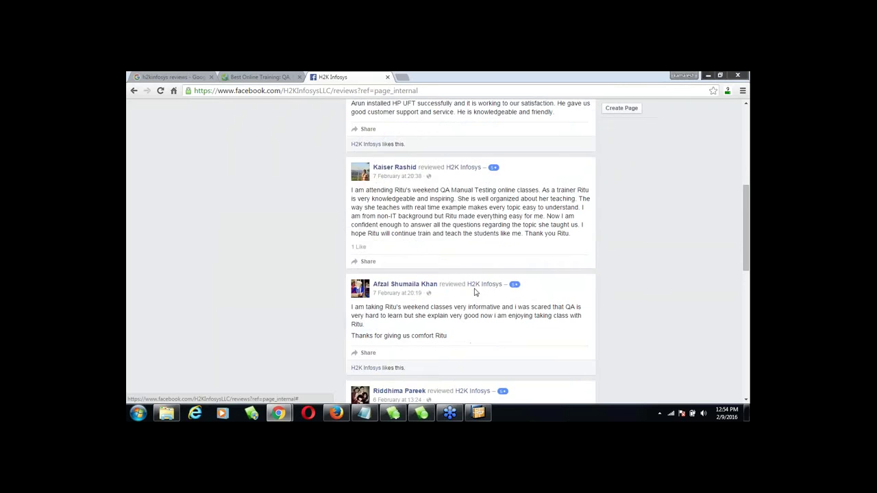
{"action": "scroll", "coordinate": [475, 292], "scroll_direction": "down", "scroll_amount": 6}
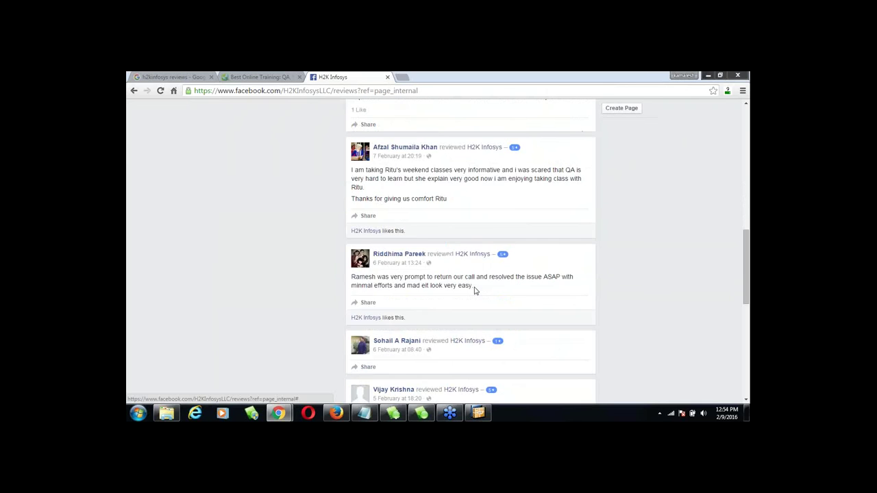
{"action": "scroll", "coordinate": [475, 292], "scroll_direction": "down", "scroll_amount": 5}
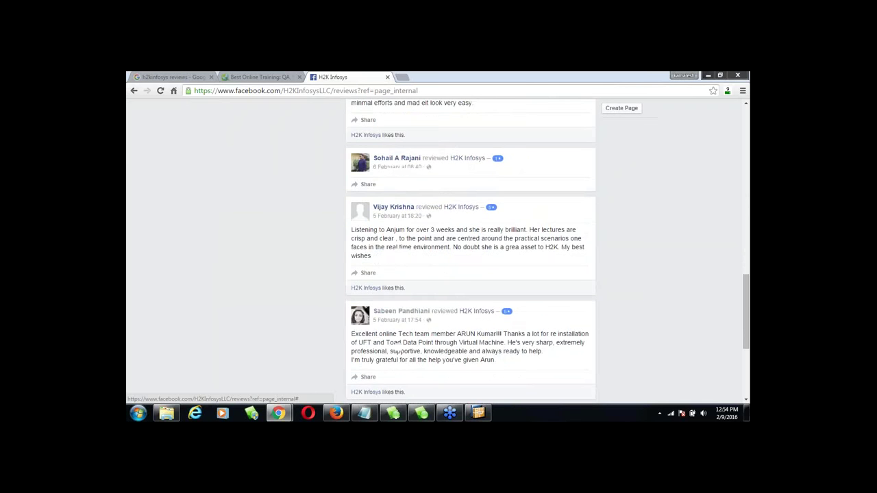
{"action": "scroll", "coordinate": [593, 242], "scroll_direction": "down", "scroll_amount": 2}
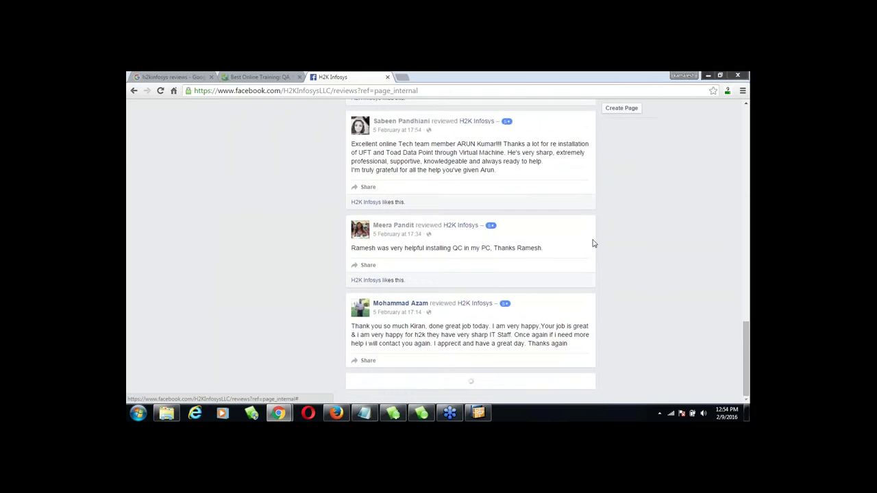
{"action": "scroll", "coordinate": [535, 279], "scroll_direction": "down", "scroll_amount": 1}
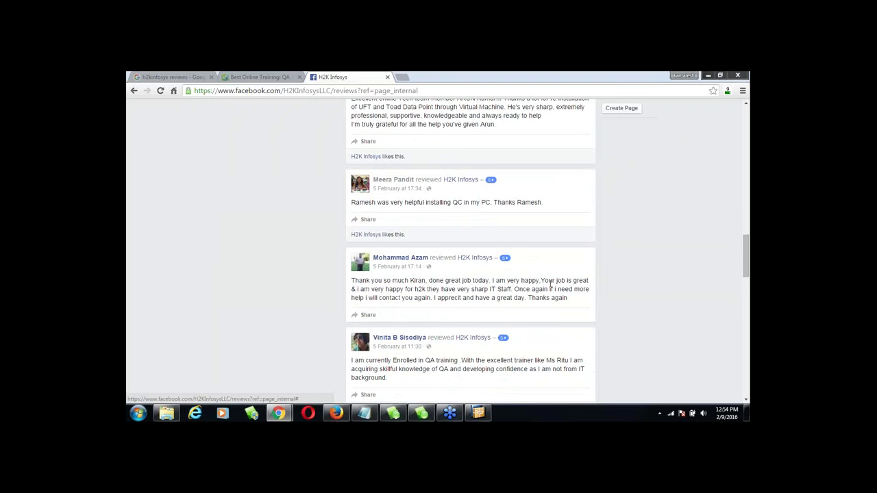
{"action": "scroll", "coordinate": [552, 281], "scroll_direction": "down", "scroll_amount": 1}
{"action": "scroll", "coordinate": [553, 284], "scroll_direction": "down", "scroll_amount": 1}
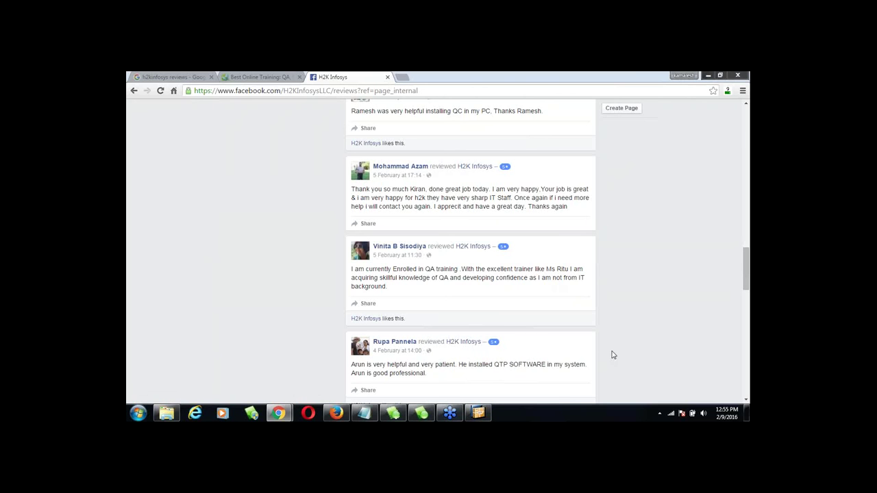
Check the SAP Front-End Installer's progress, then continue reading the older H2K Infosys reviews on Facebook until the installation ends
{"action": "left_click", "coordinate": [482, 414]}
{"action": "left_click", "coordinate": [482, 414]}
{"action": "scroll", "coordinate": [603, 291], "scroll_direction": "down", "scroll_amount": 2}
{"action": "scroll", "coordinate": [601, 287], "scroll_direction": "down", "scroll_amount": 2}
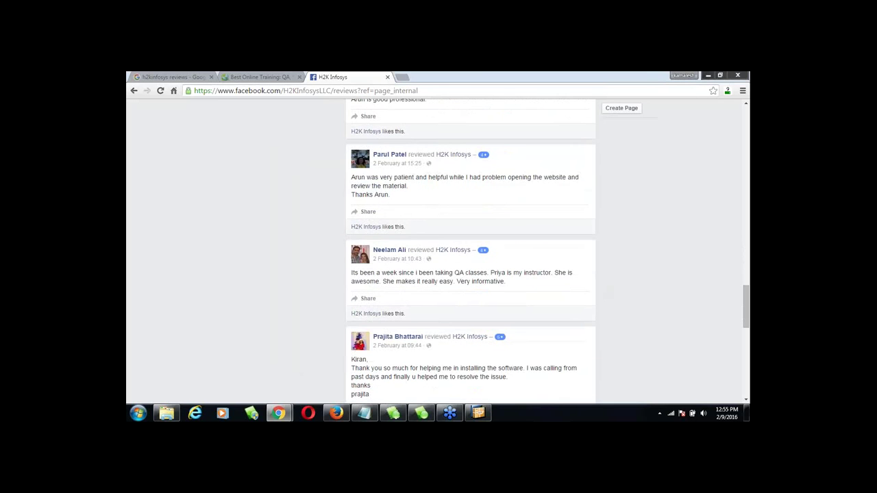
{"action": "scroll", "coordinate": [471, 252], "scroll_direction": "down", "scroll_amount": 2}
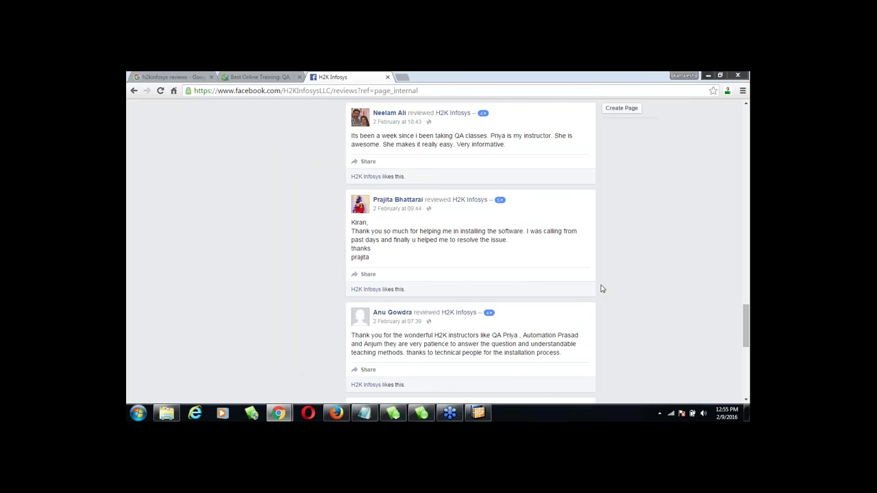
{"action": "scroll", "coordinate": [602, 289], "scroll_direction": "down", "scroll_amount": 3}
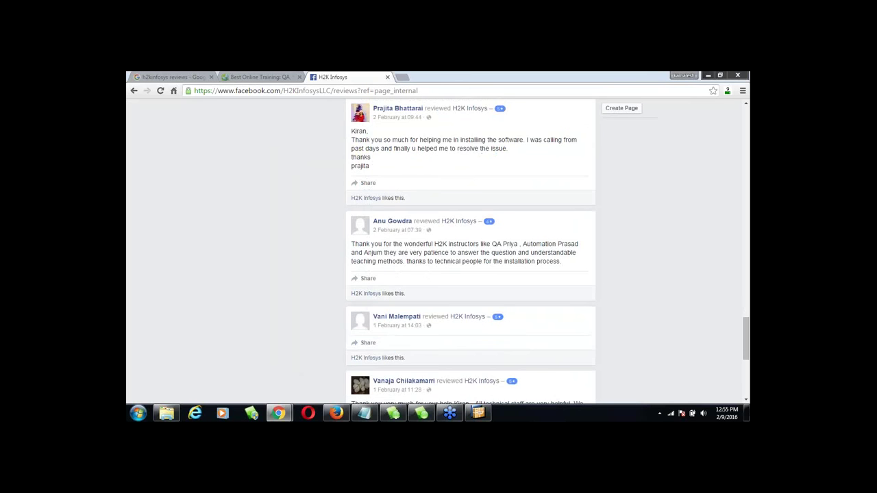
{"action": "scroll", "coordinate": [602, 289], "scroll_direction": "down", "scroll_amount": 1}
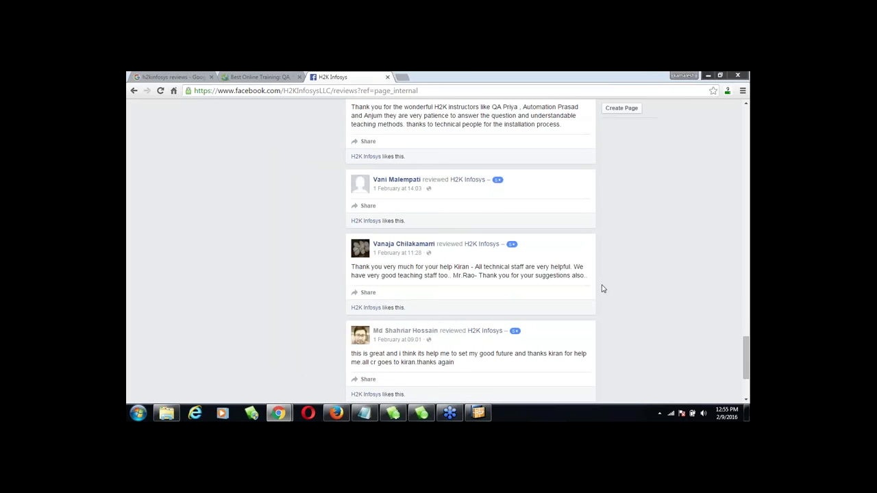
{"action": "scroll", "coordinate": [604, 289], "scroll_direction": "down", "scroll_amount": 1}
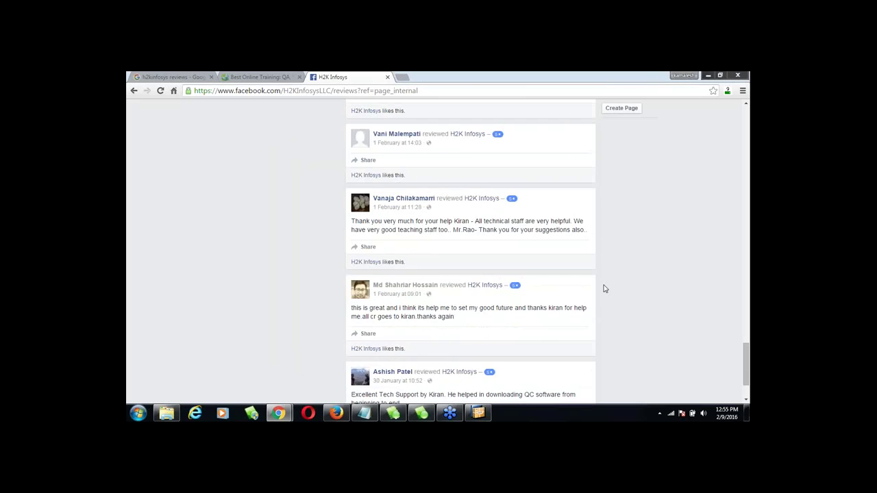
{"action": "scroll", "coordinate": [604, 288], "scroll_direction": "down", "scroll_amount": 2}
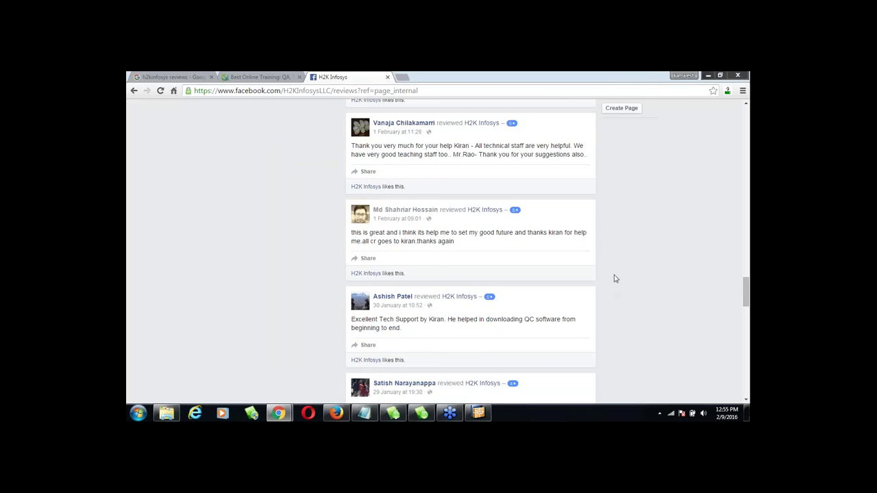
{"action": "scroll", "coordinate": [614, 280], "scroll_direction": "down", "scroll_amount": 1}
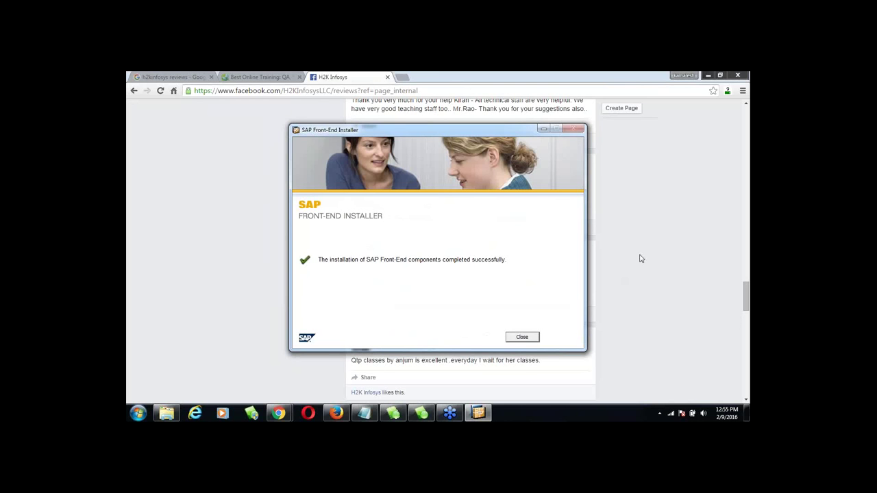
Close the SAP Front-End Installer's completion window
{"action": "left_click", "coordinate": [744, 94]}
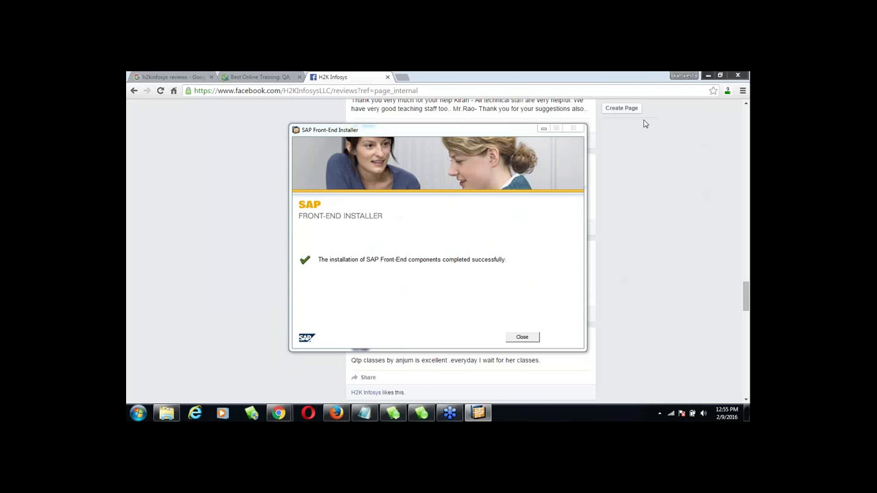
{"action": "left_click", "coordinate": [523, 338]}
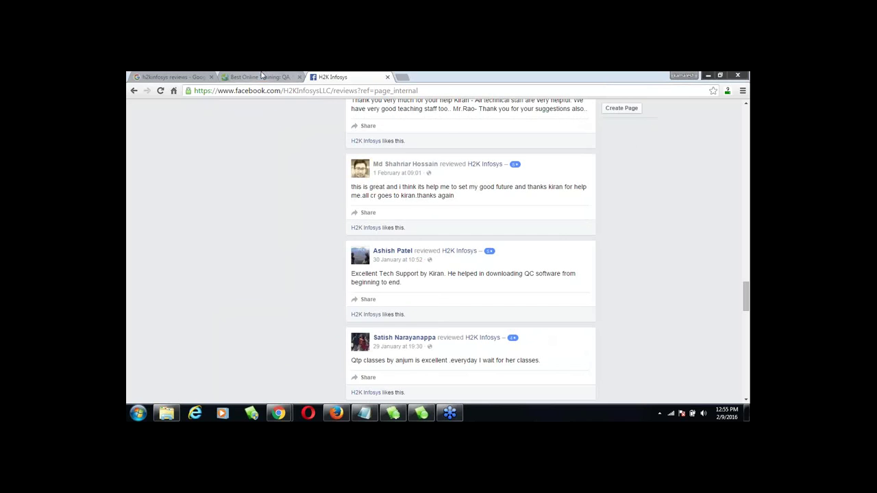
Look through the H2K Infosys home page in its browser tab down to the footer links and back up
{"action": "left_click", "coordinate": [283, 76]}
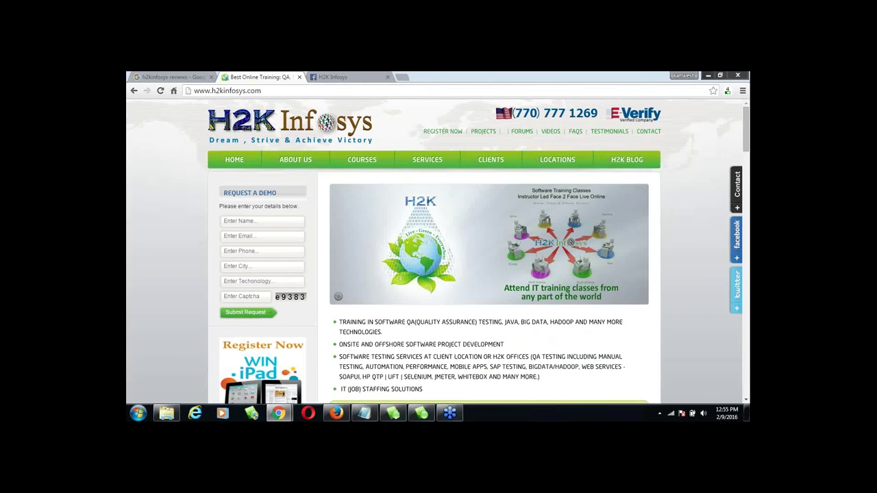
{"action": "scroll", "coordinate": [394, 219], "scroll_direction": "down", "scroll_amount": 10}
{"action": "scroll", "coordinate": [394, 222], "scroll_direction": "down", "scroll_amount": 15}
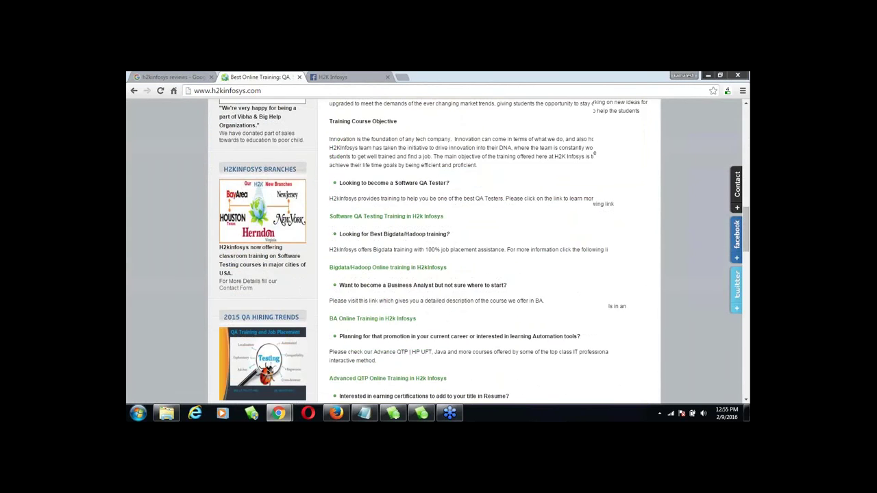
{"action": "scroll", "coordinate": [439, 249], "scroll_direction": "down", "scroll_amount": 10}
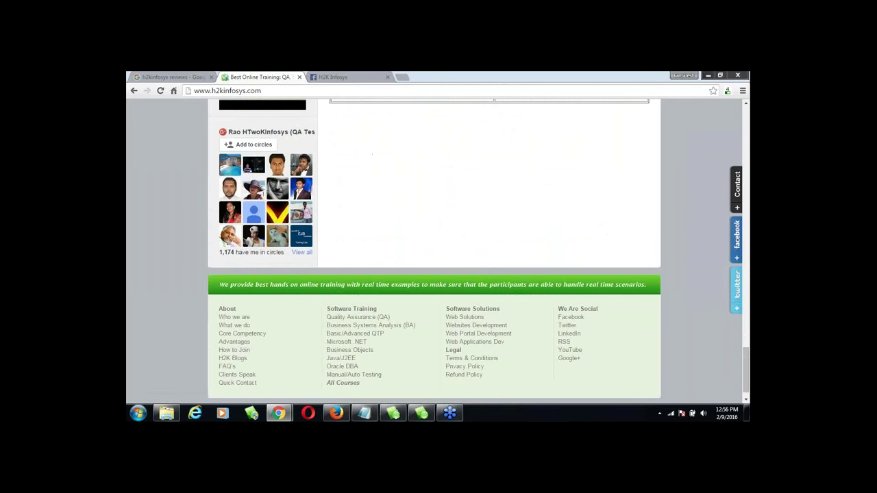
{"action": "scroll", "coordinate": [434, 252], "scroll_direction": "up", "scroll_amount": 10}
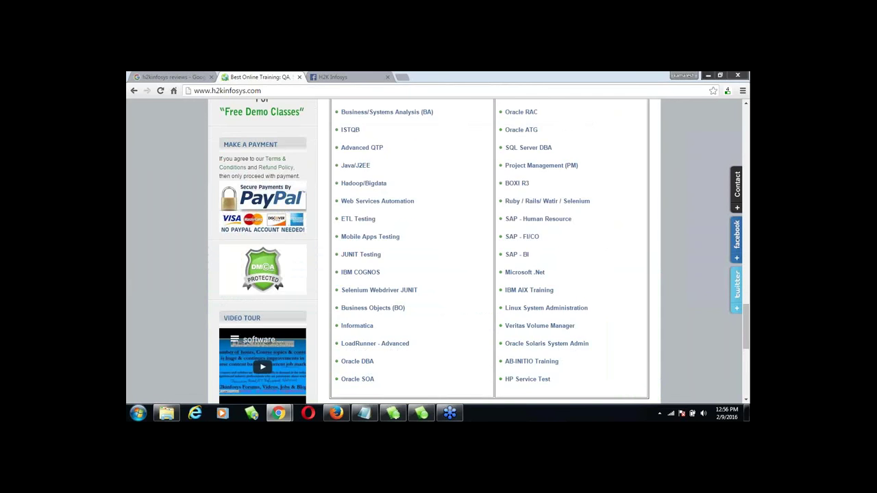
{"action": "scroll", "coordinate": [439, 250], "scroll_direction": "up", "scroll_amount": 5}
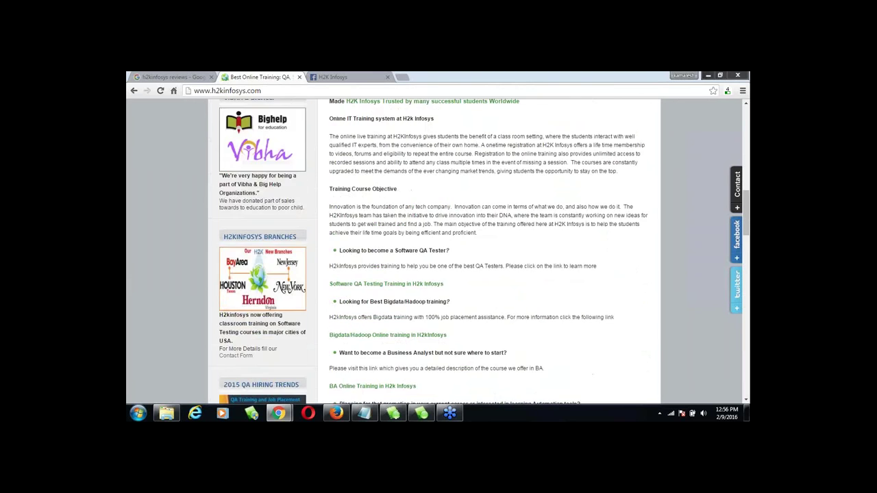
{"action": "scroll", "coordinate": [438, 250], "scroll_direction": "up", "scroll_amount": 8}
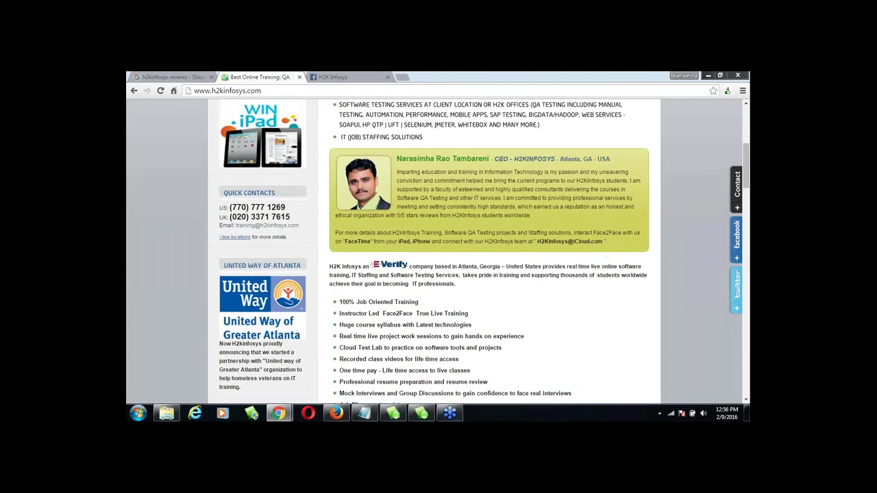
{"action": "scroll", "coordinate": [572, 173], "scroll_direction": "up", "scroll_amount": 2}
{"action": "scroll", "coordinate": [572, 173], "scroll_direction": "up", "scroll_amount": 3}
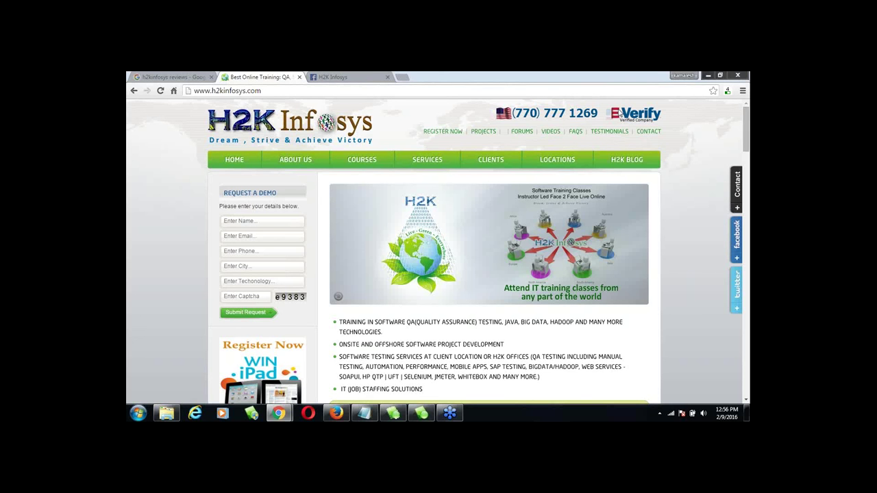
Show the desktop, launch SAP Logon from its shortcut and maximize the SAP Logon 730 window
{"action": "key", "text": "super+d"}
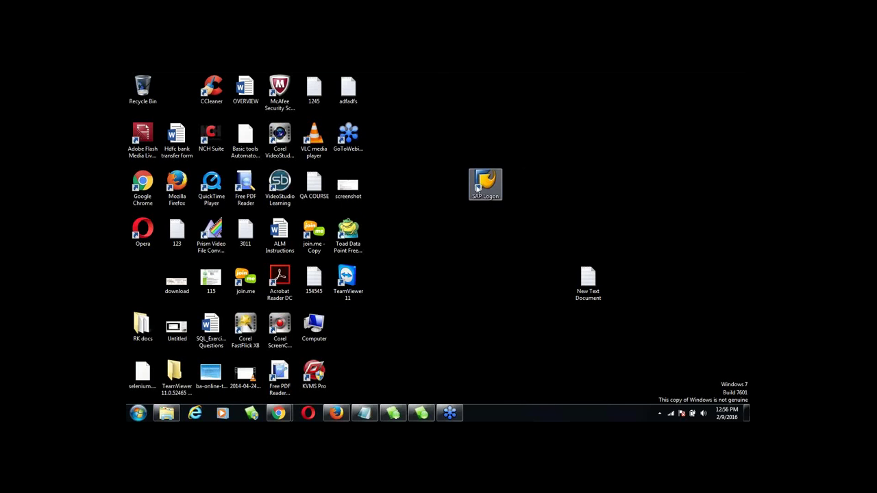
{"action": "left_click", "coordinate": [489, 194]}
{"action": "double_click", "coordinate": [487, 194]}
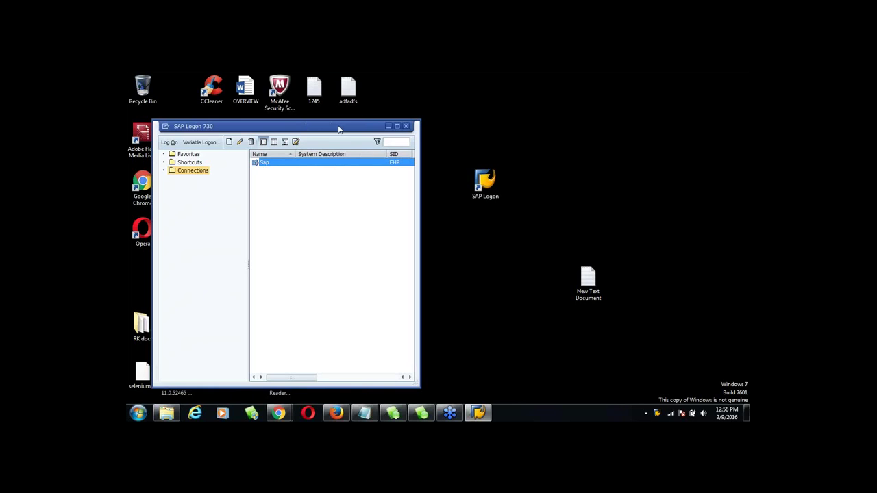
{"action": "double_click", "coordinate": [339, 128]}
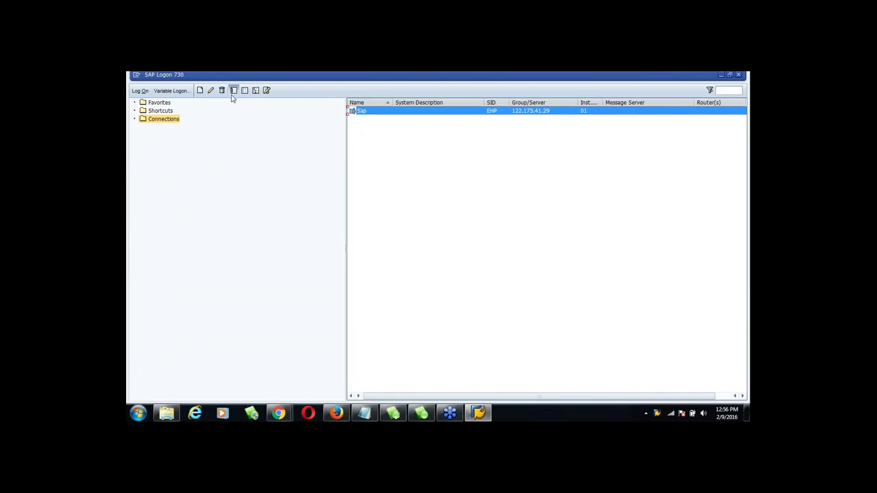
Start a new entry under Connections for a User Specified System and advance to its system connection parameters
{"action": "left_click", "coordinate": [168, 121]}
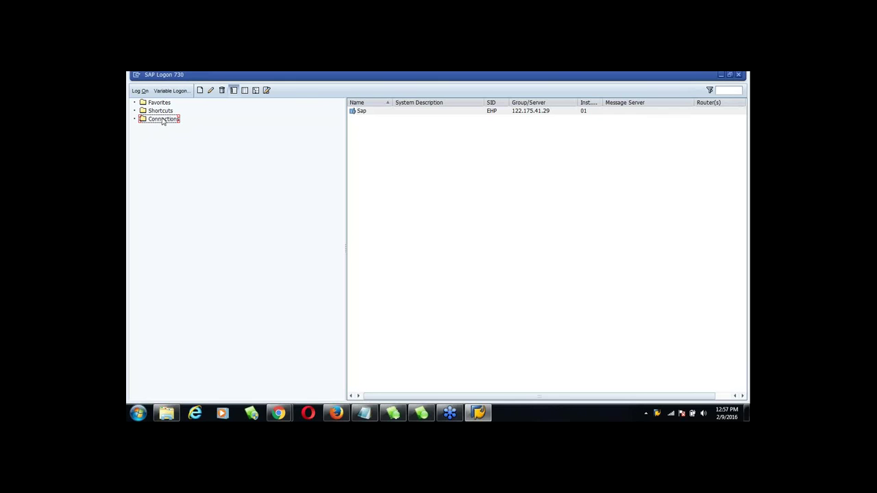
{"action": "left_click", "coordinate": [162, 121]}
{"action": "right_click", "coordinate": [162, 120]}
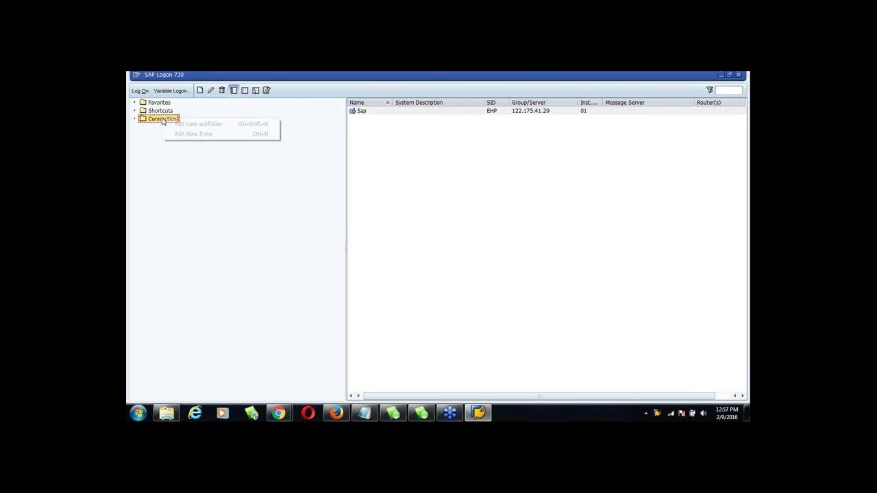
{"action": "left_click", "coordinate": [201, 136]}
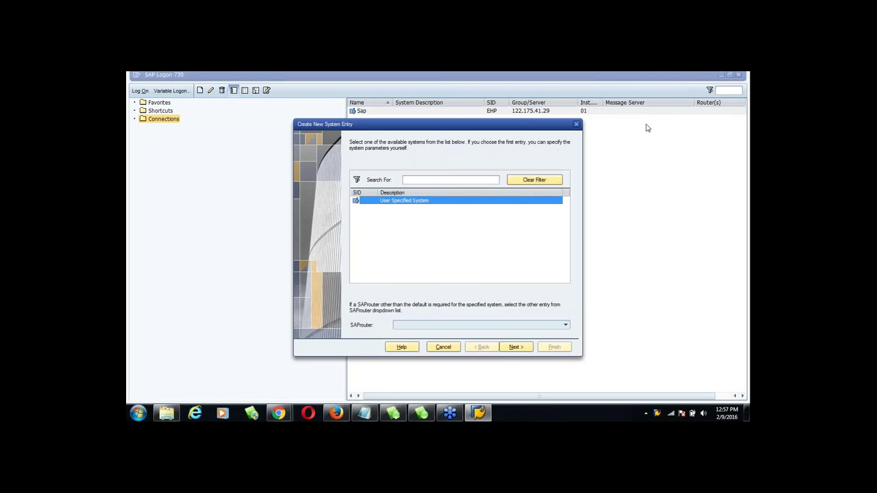
{"action": "left_click", "coordinate": [516, 348]}
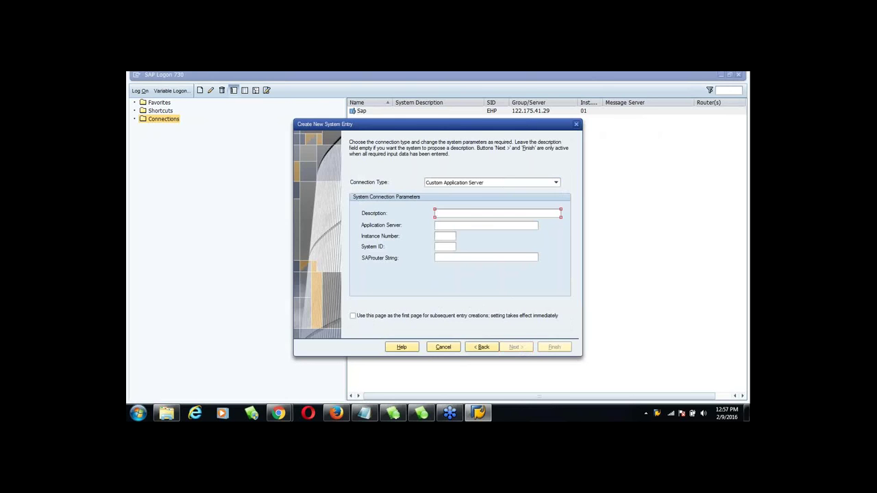
{"action": "left_click", "coordinate": [653, 132]}
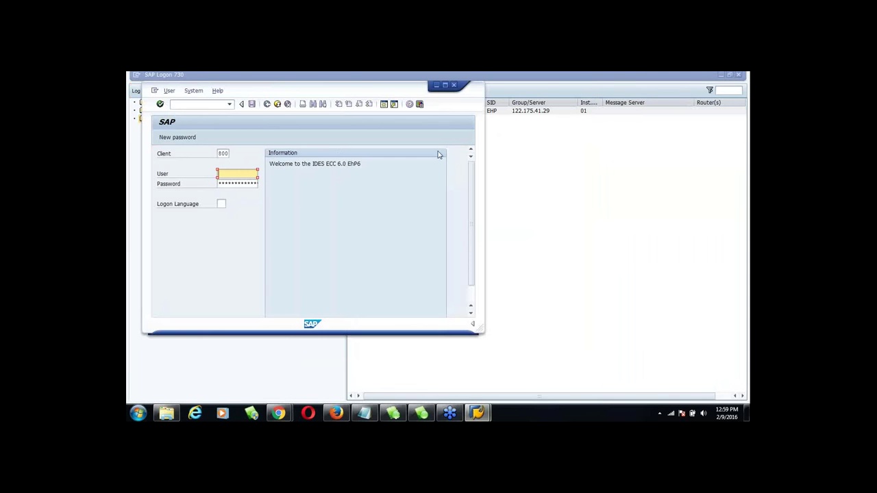
Move from the User field to the Password field on the SAP logon screen for client 800
{"action": "type", "text": "s"}
{"action": "left_click", "coordinate": [232, 184]}
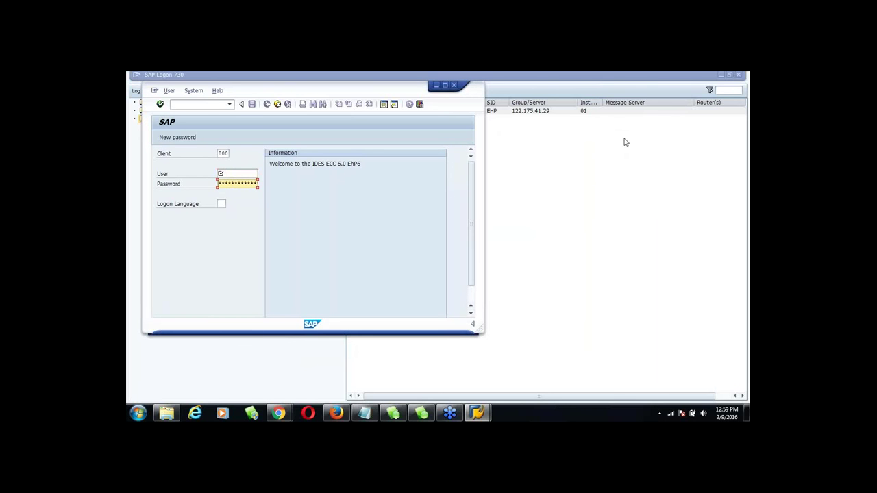
{"action": "left_click", "coordinate": [646, 128]}
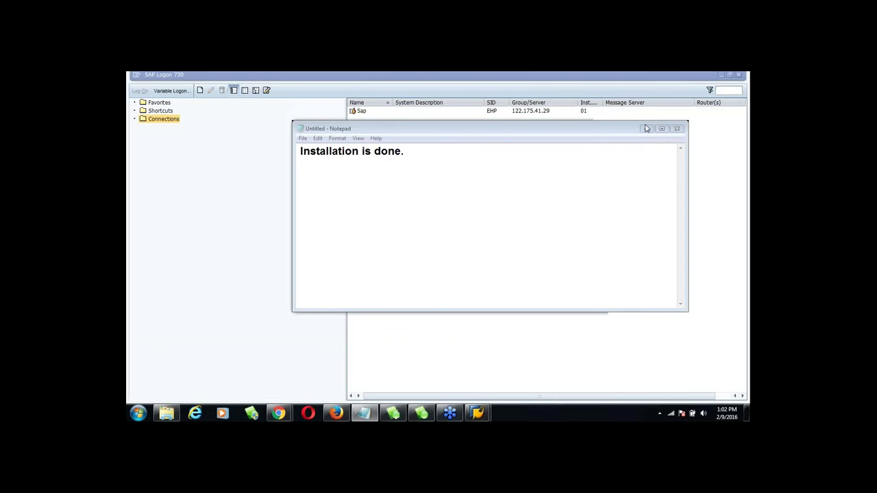
Bring the SAP logon window forward, then show the Notepad note and move it lower so the logon fields are uncovered
{"action": "mouse_move", "coordinate": [478, 413]}
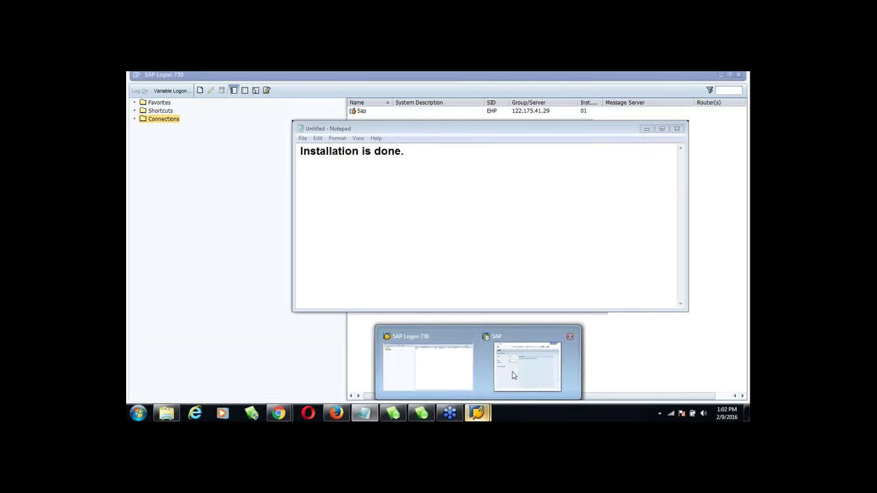
{"action": "left_click", "coordinate": [518, 374]}
{"action": "left_click", "coordinate": [364, 413]}
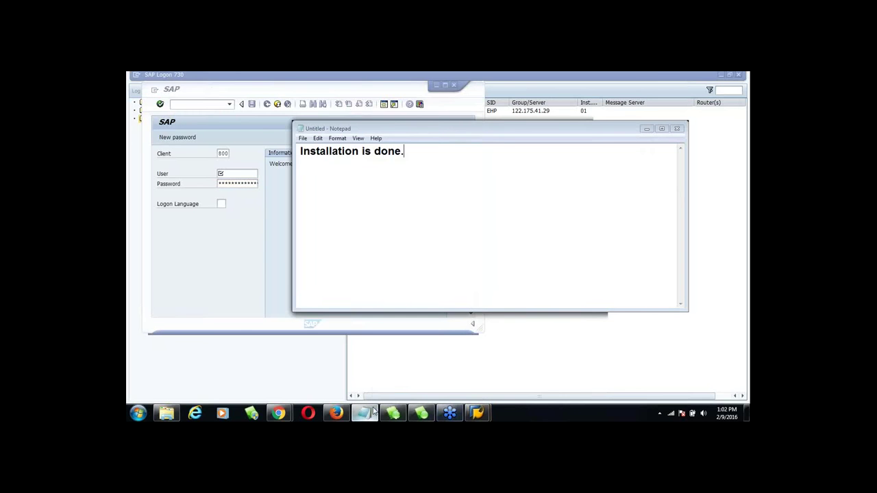
{"action": "left_click_drag", "start_coordinate": [452, 133], "coordinate": [426, 219]}
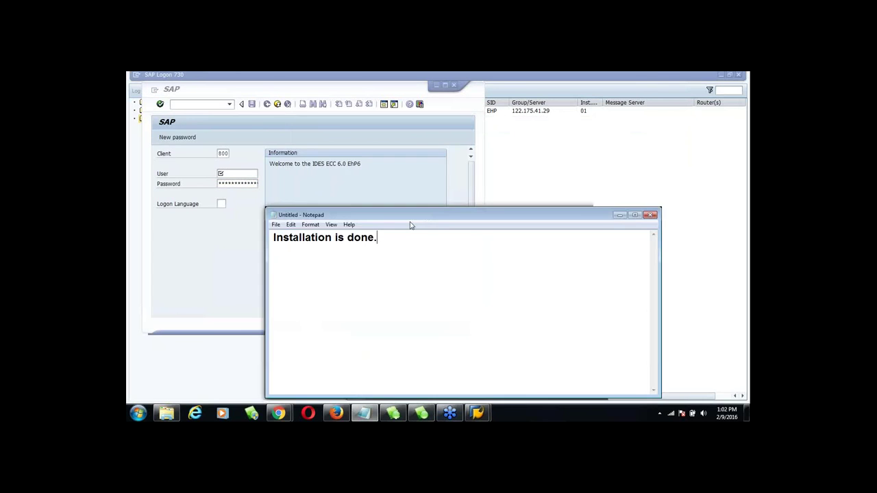